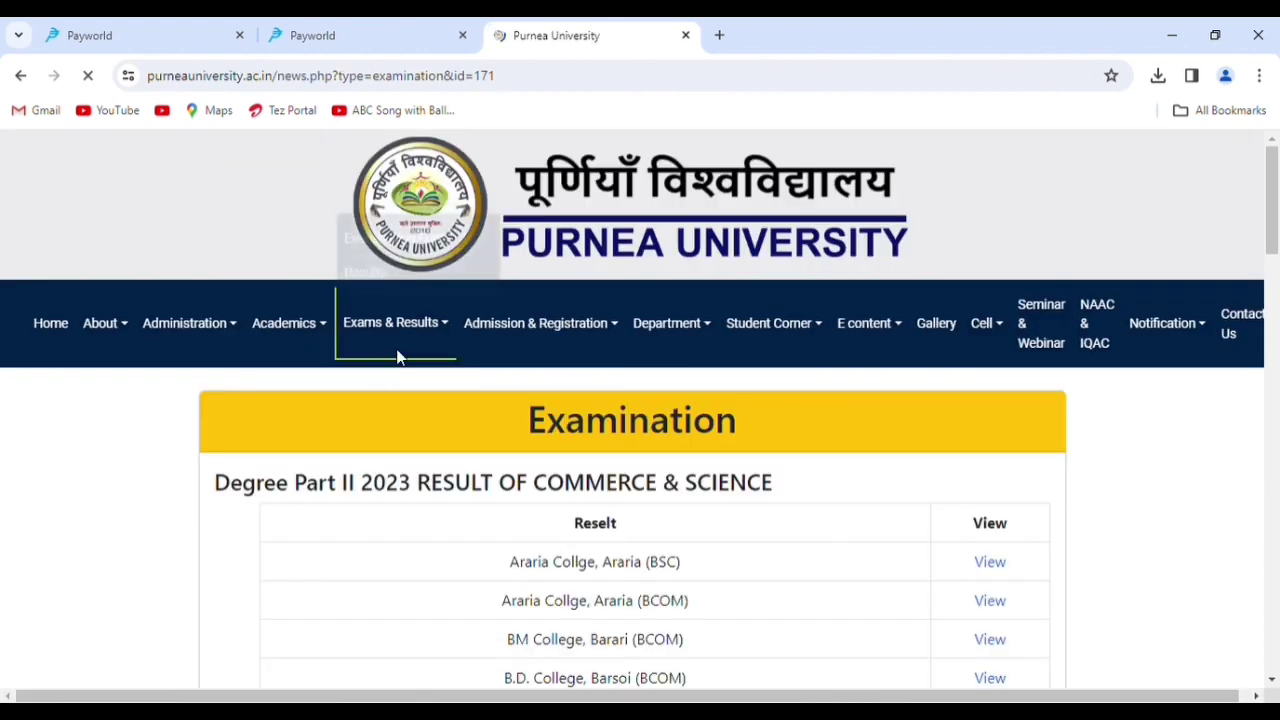
- Search Google for 'purnea university' and open the Examination link to the exam portal login page
mouse_move(444, 350)
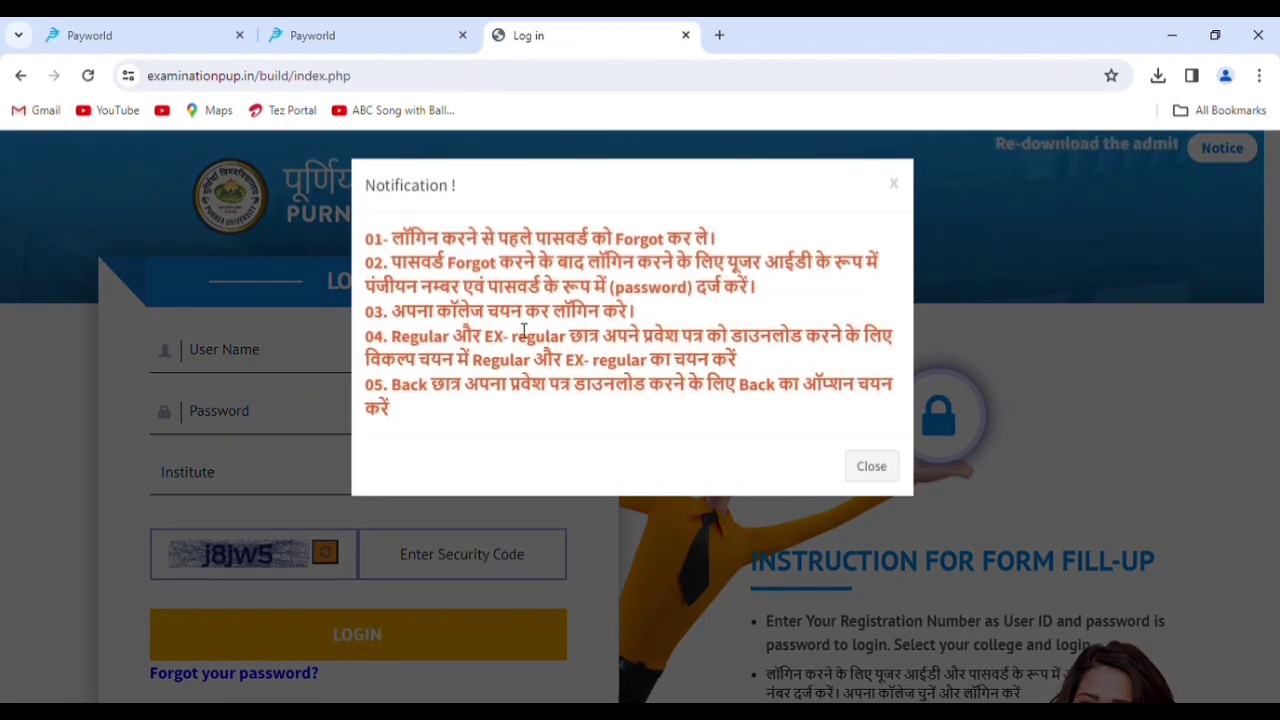
- Dismiss the notification and enter the student's user name and password
click(884, 467)
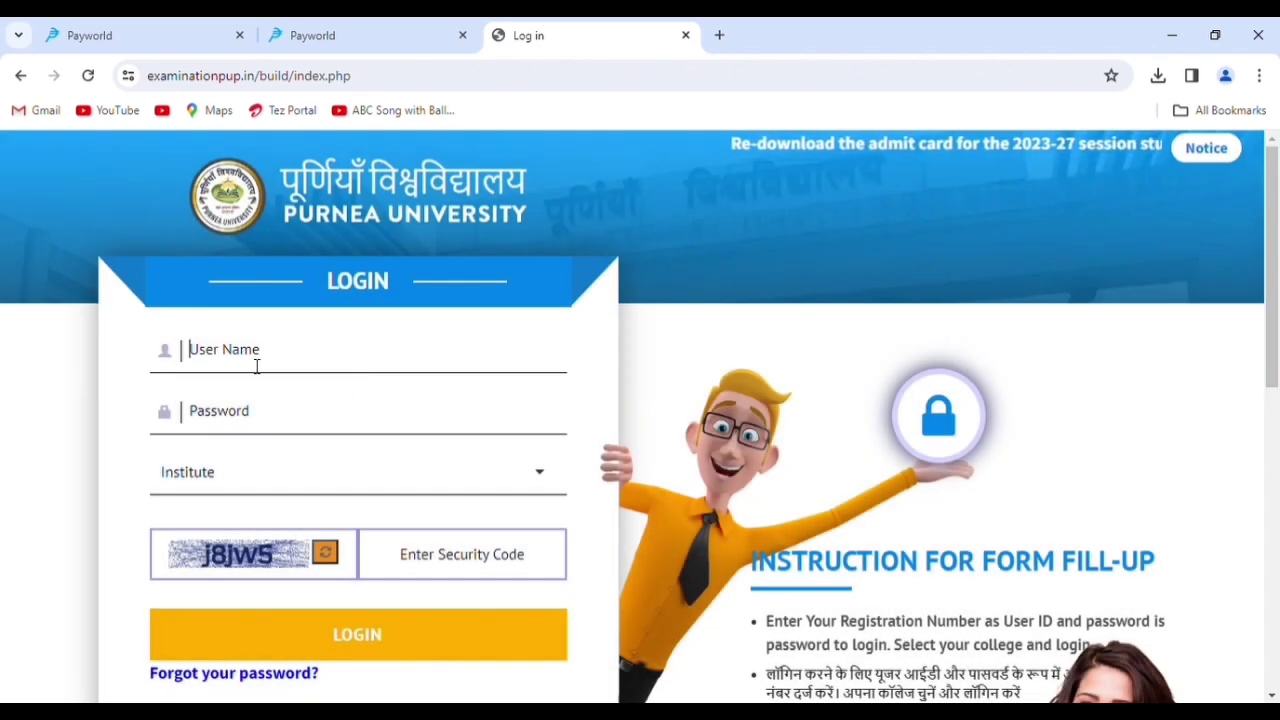
text(2204)
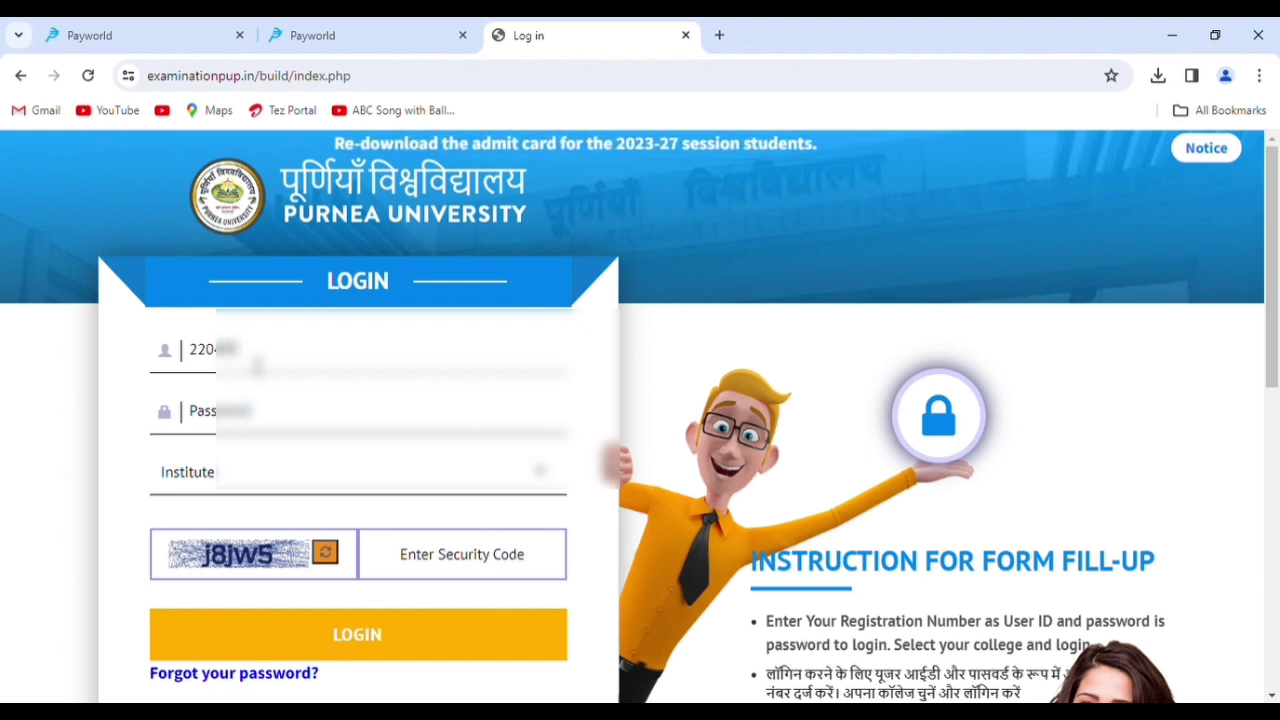
text(12)
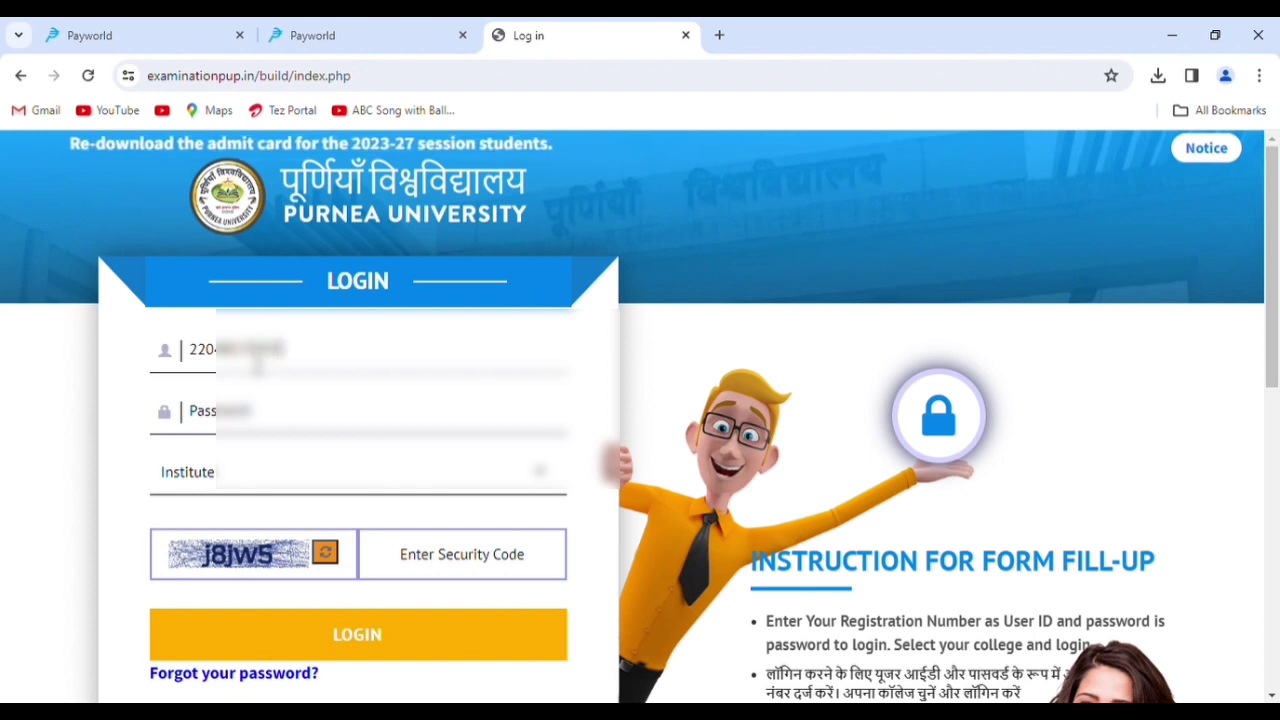
key(Tab)
text(•••)
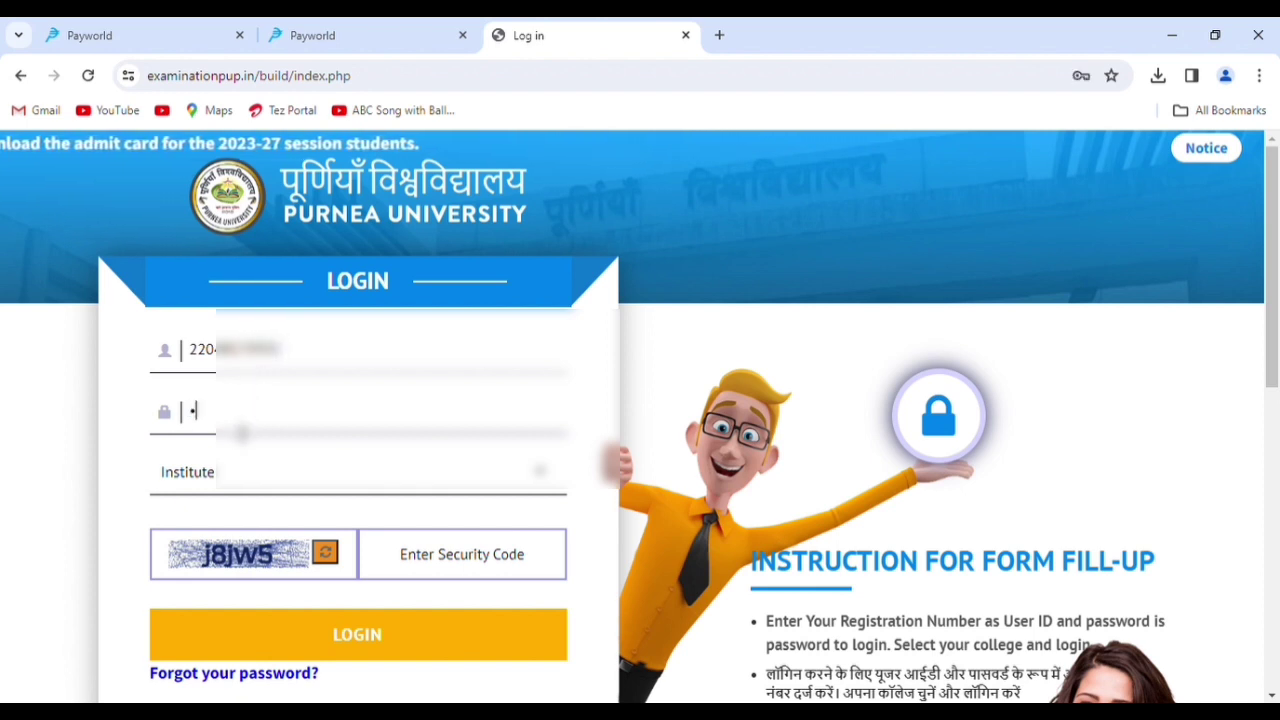
text(••)
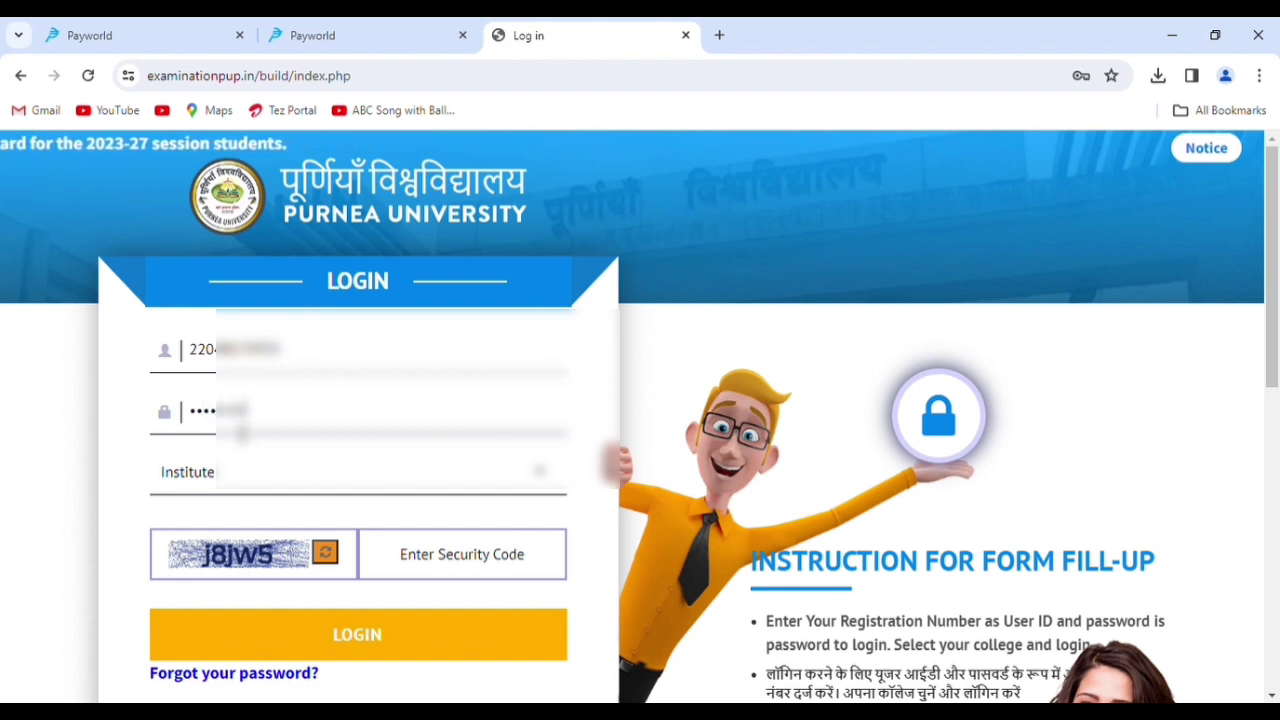
- Choose D.S. College, Katihar as the institute, enter the security code, and log in
click(227, 480)
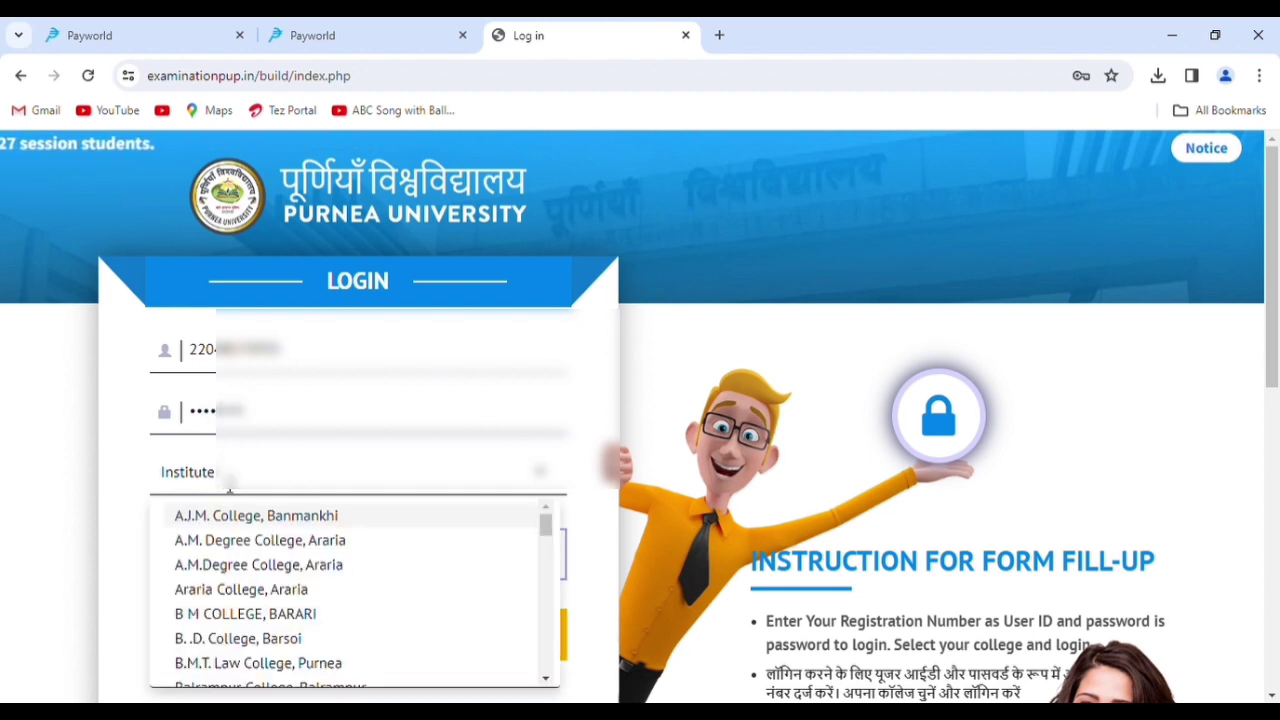
text(d)
click(229, 519)
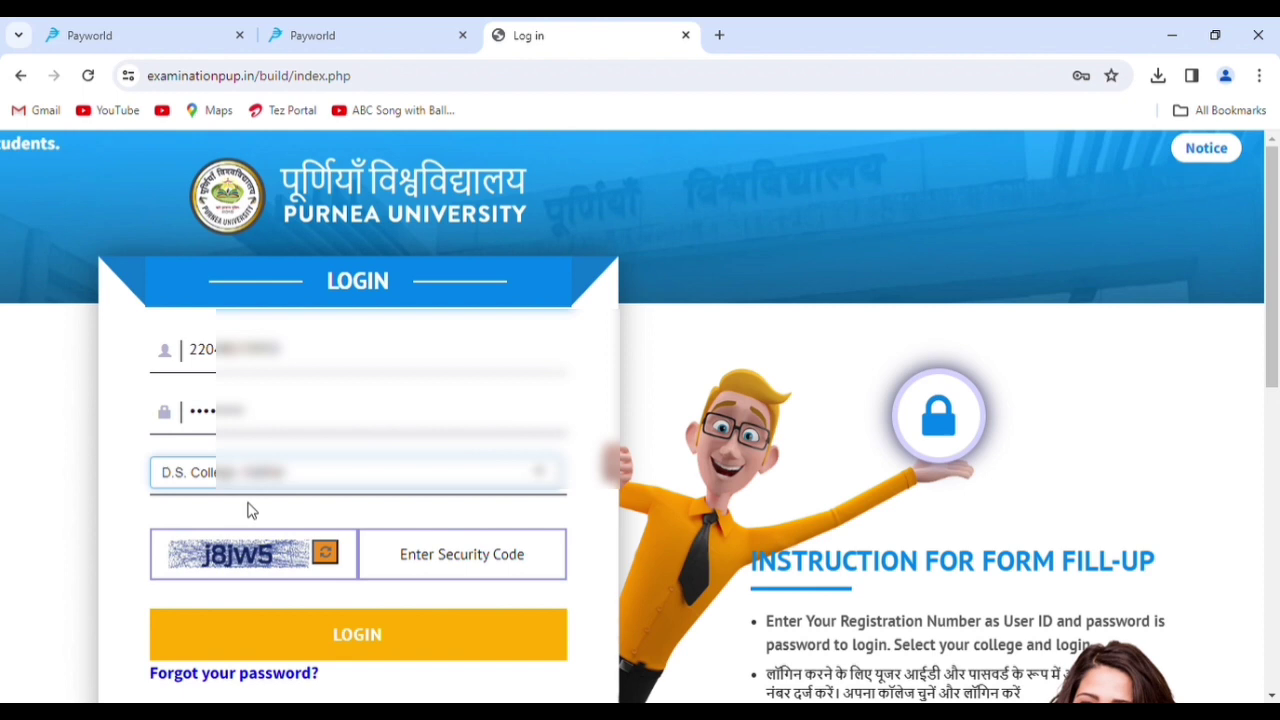
click(461, 556)
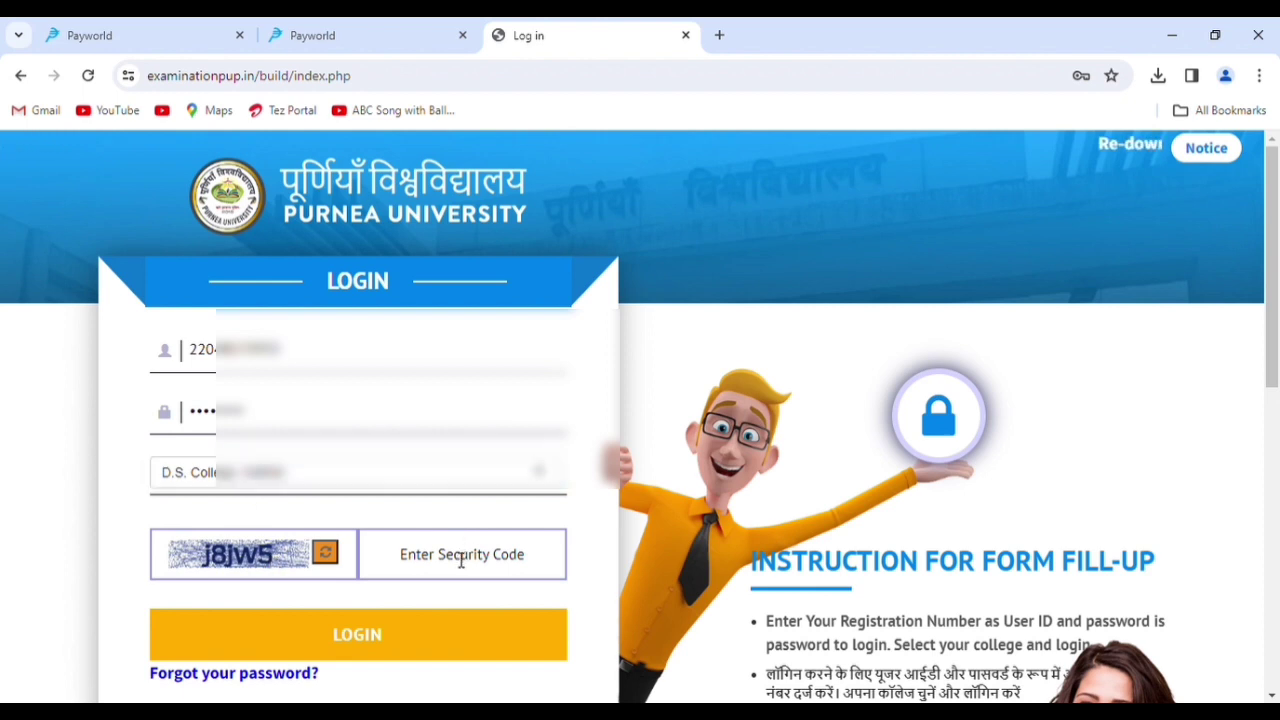
click(461, 558)
text(j8jw)
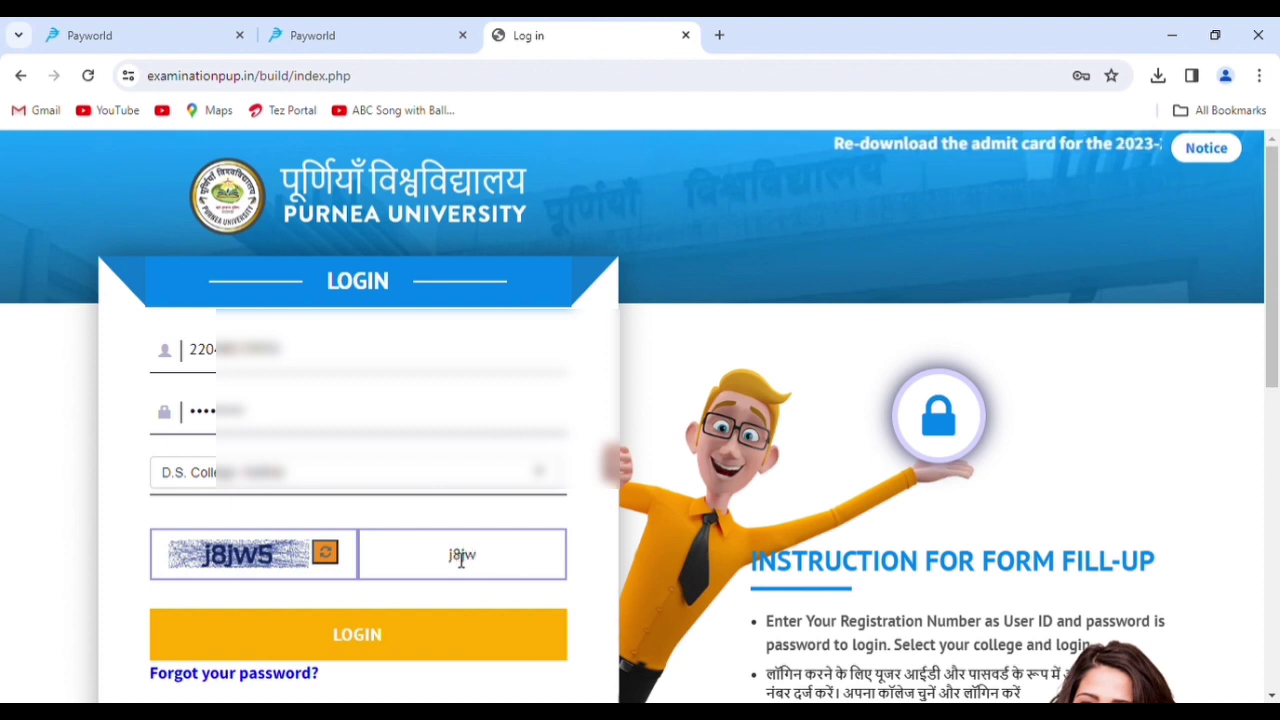
text(5)
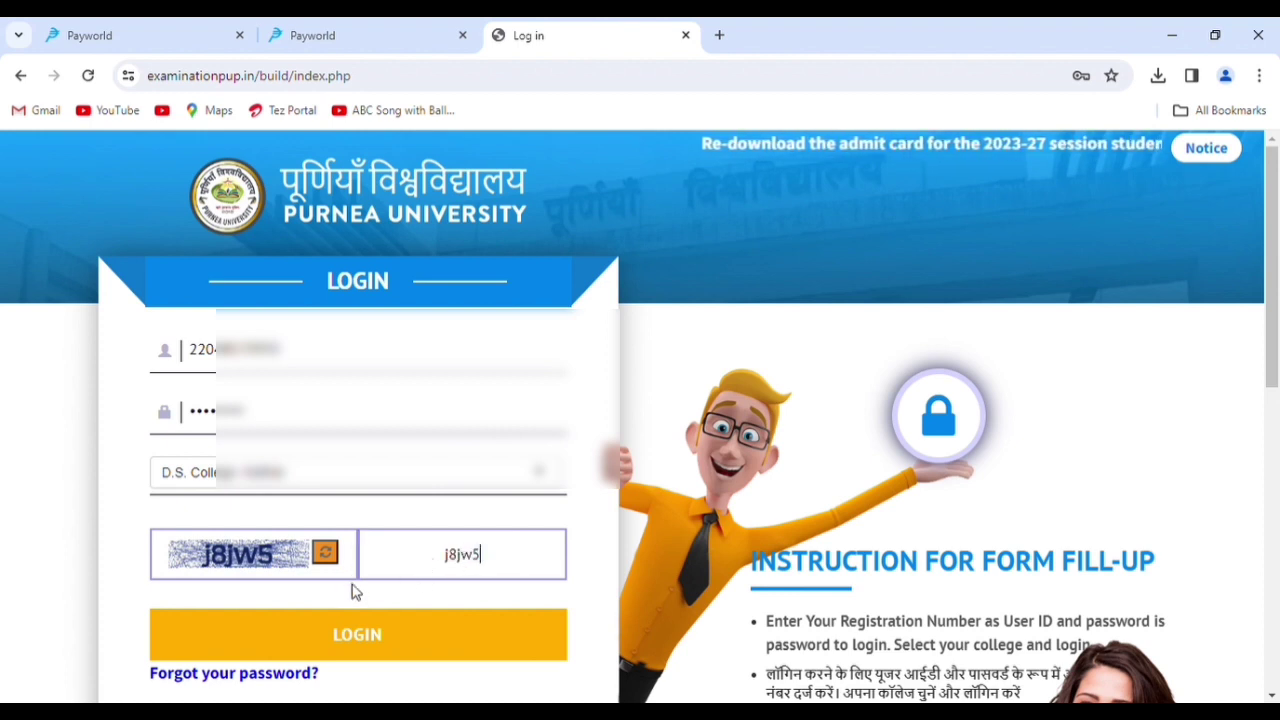
click(375, 646)
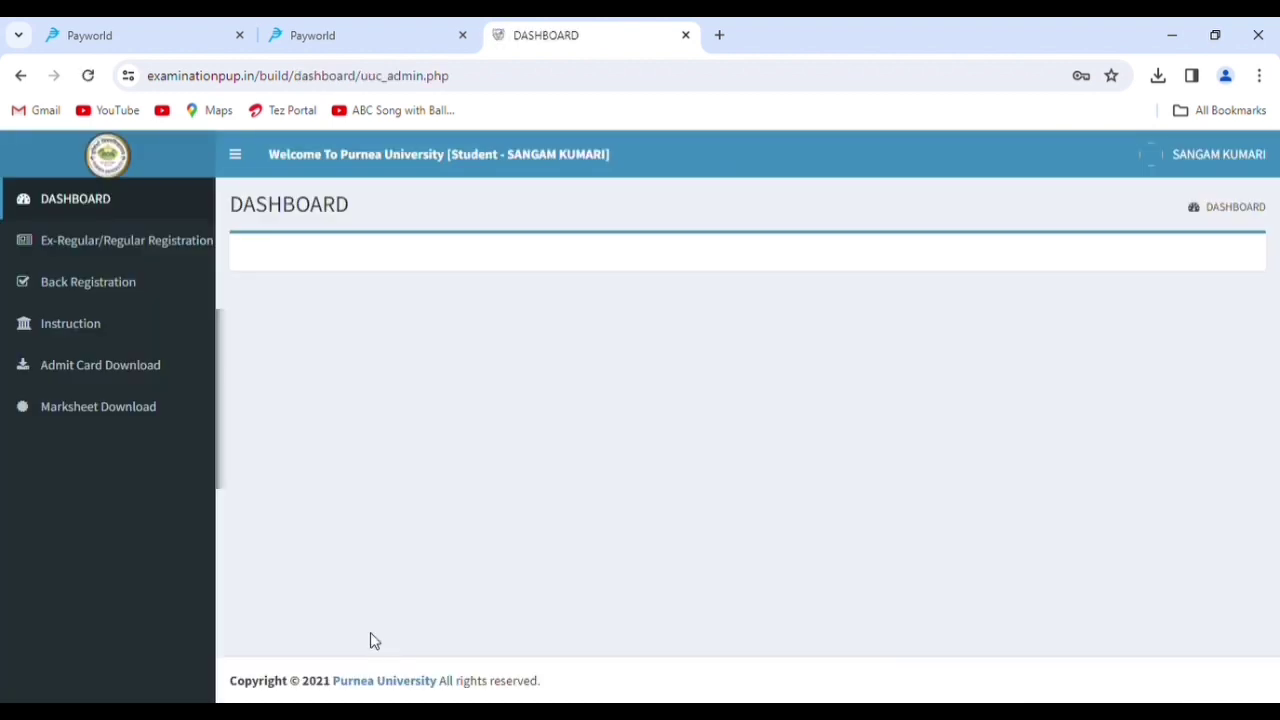
- Start Ex-Regular/Regular Registration with syllabus 2020, batch 2022-25 and session 2023-24
click(125, 242)
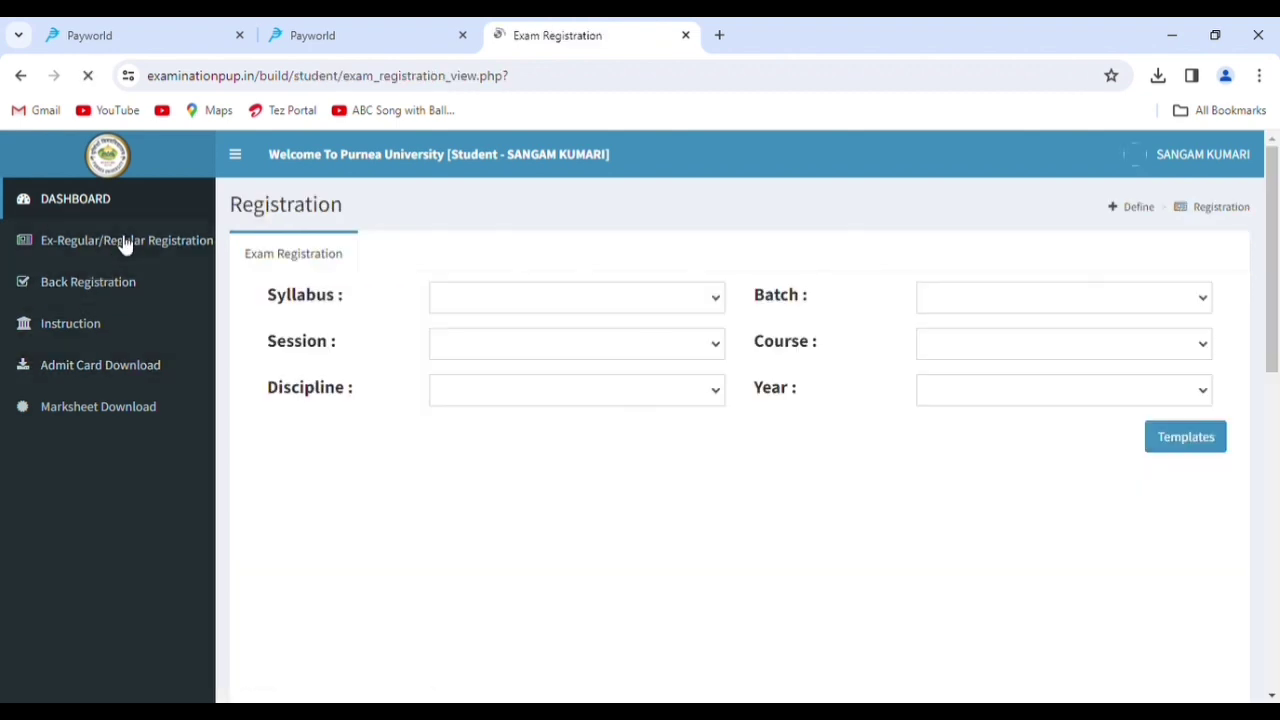
click(709, 307)
click(500, 400)
click(997, 308)
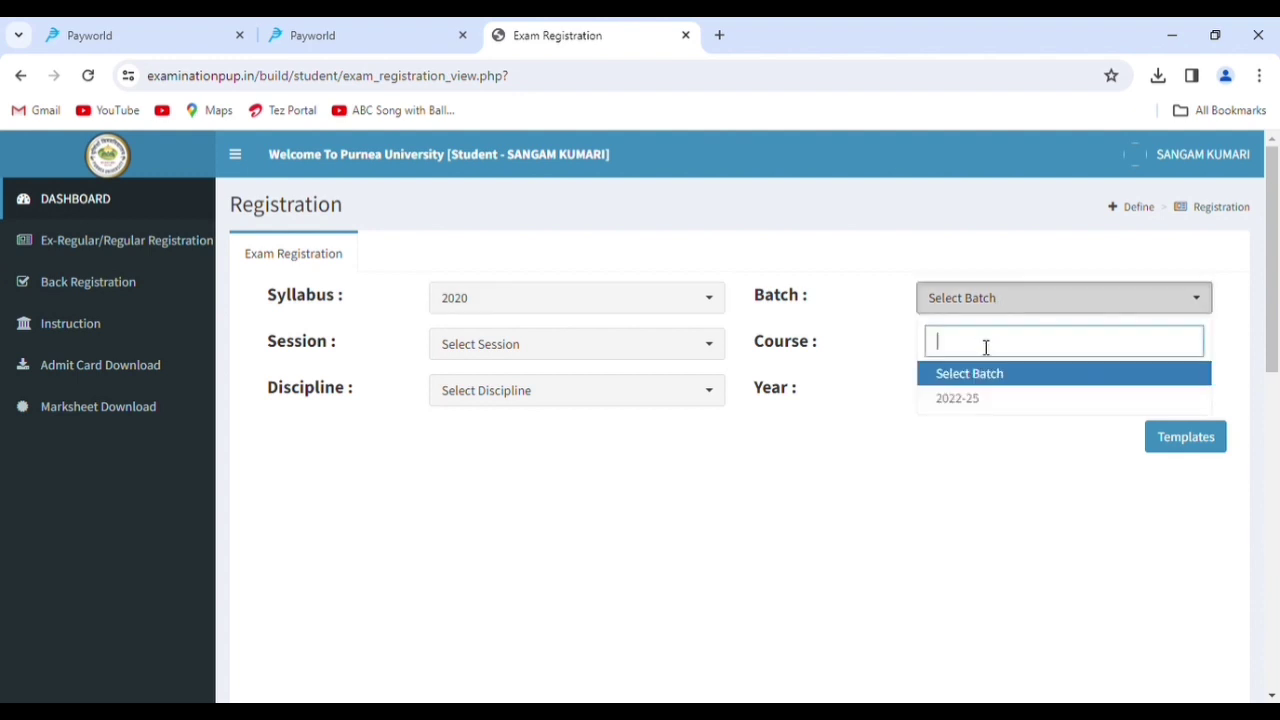
click(963, 403)
click(583, 346)
click(500, 444)
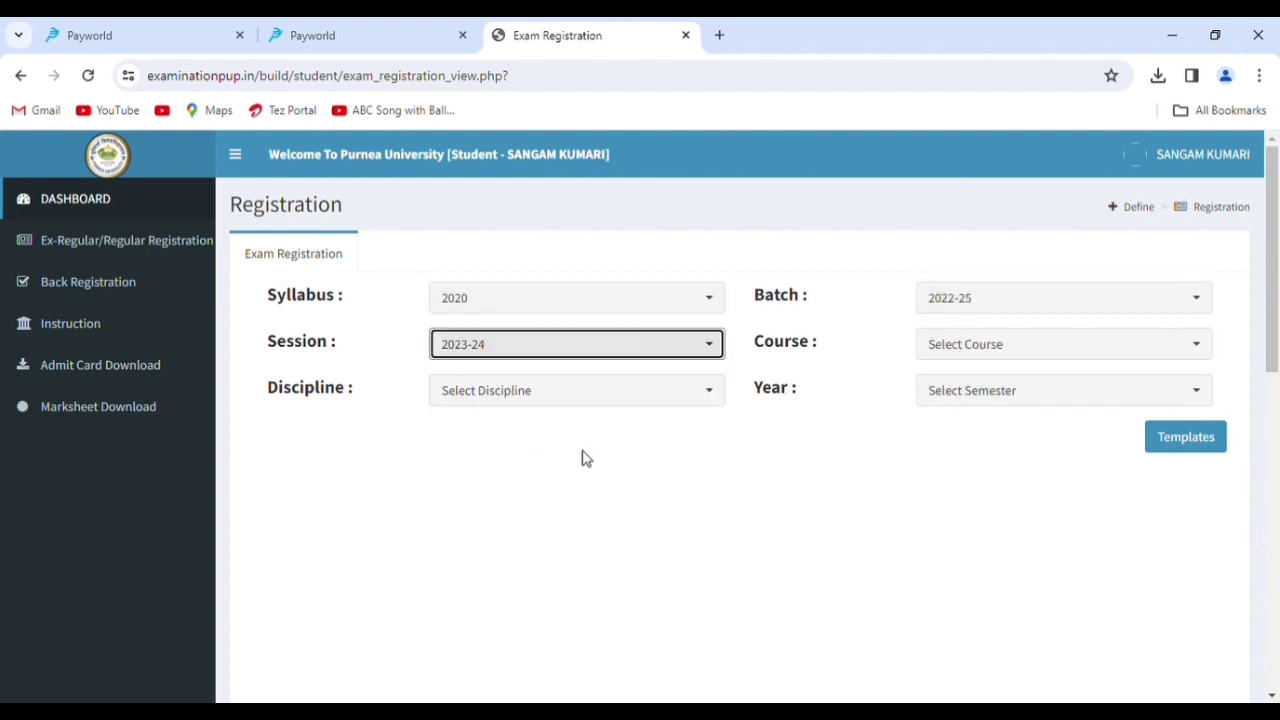
- Choose course BA, discipline Hindi and year 2ND, then open the application form
click(989, 357)
click(977, 446)
click(618, 398)
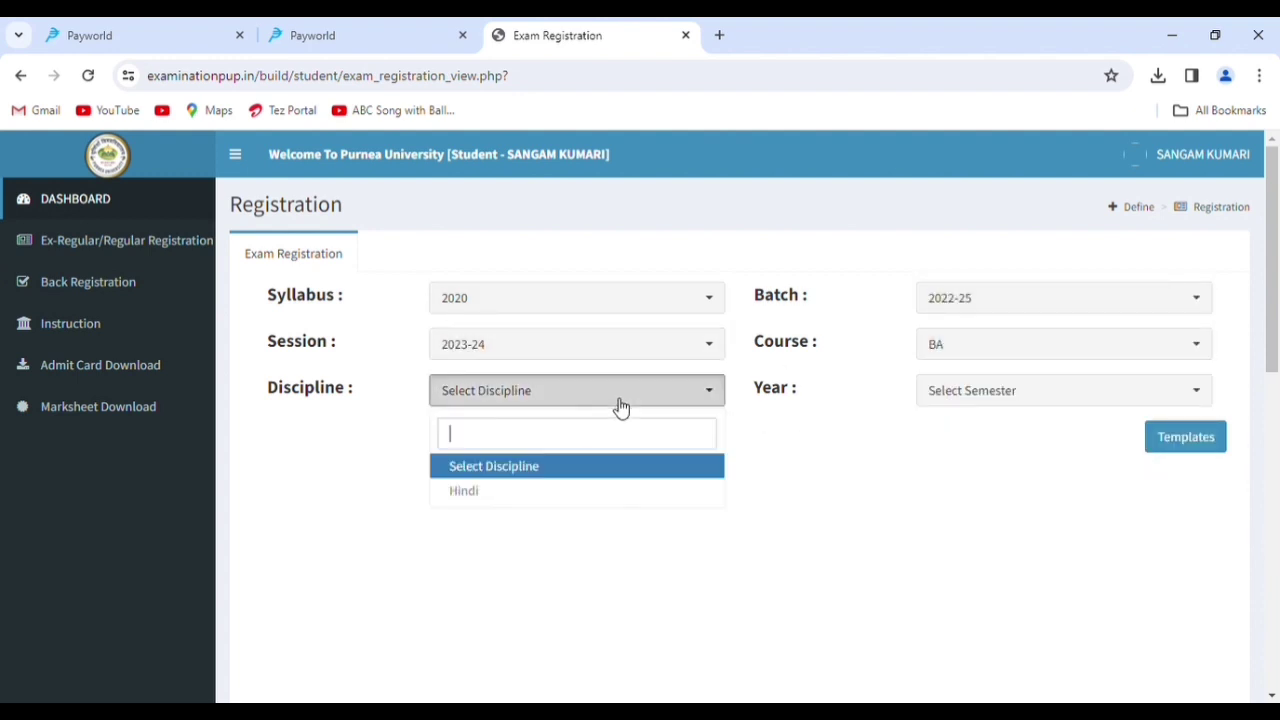
click(566, 494)
click(972, 398)
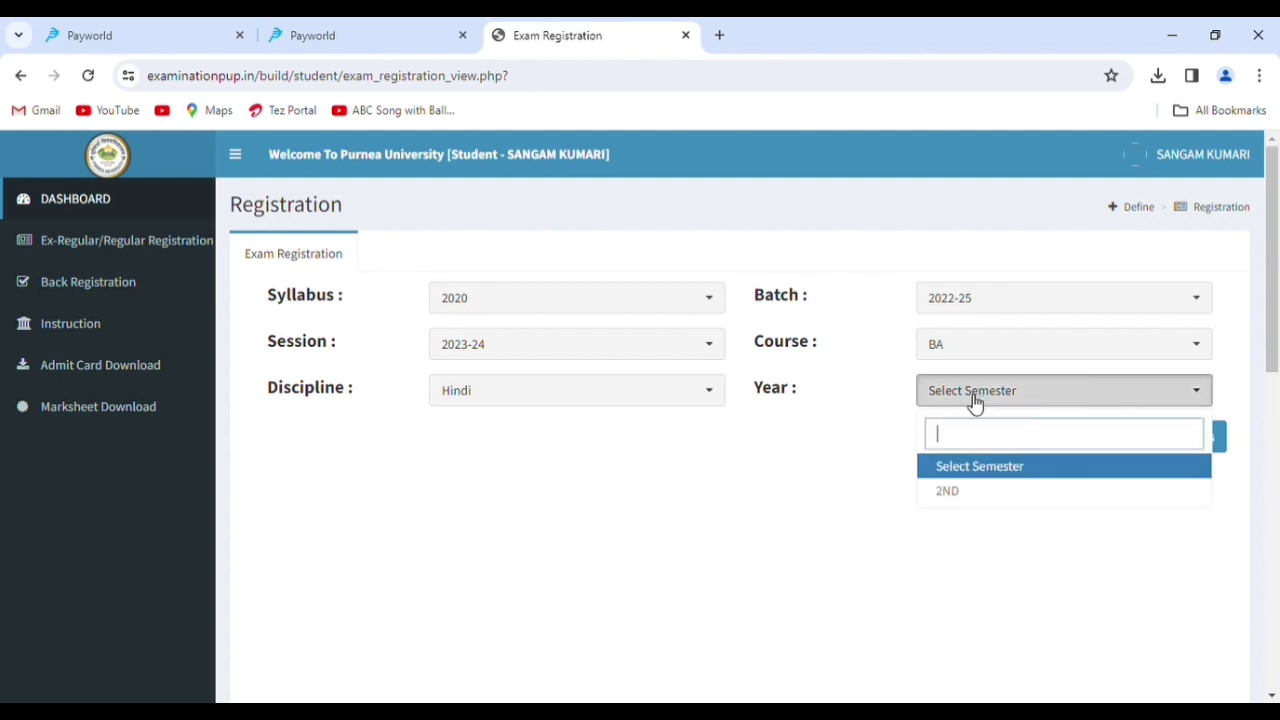
click(985, 492)
click(1200, 448)
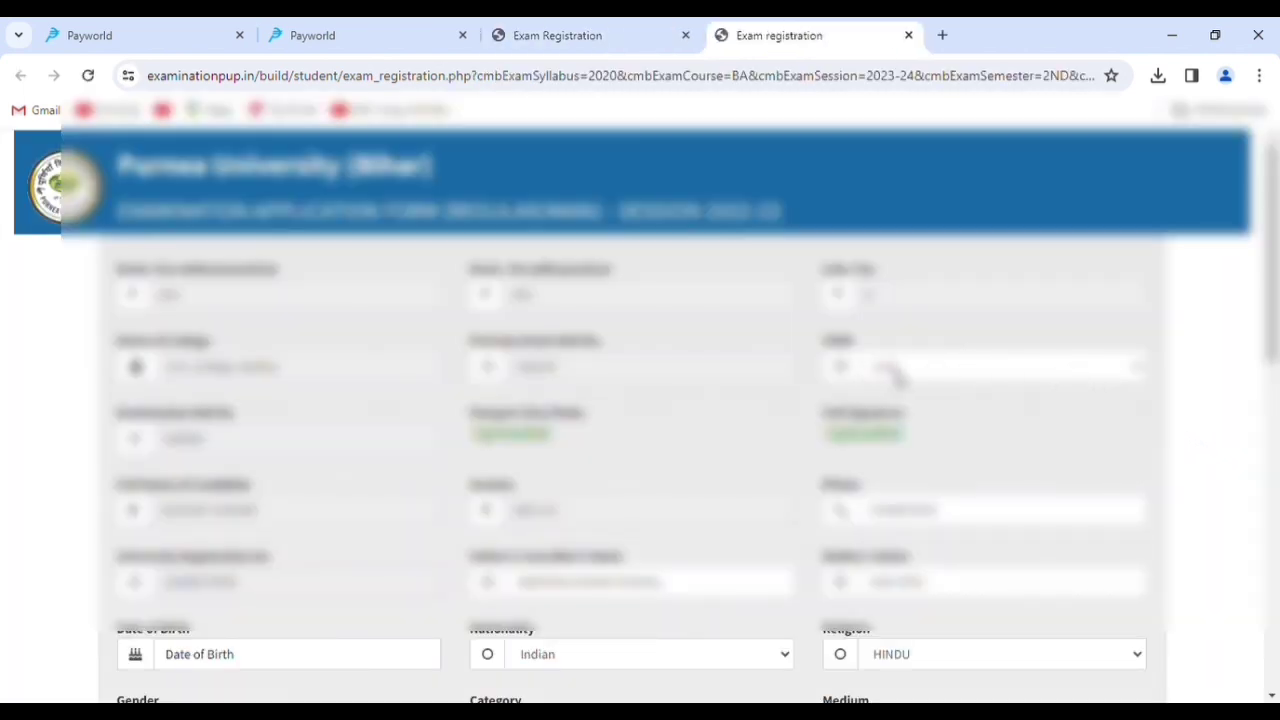
- Fill in the candidate's date of birth using the calendar field
scroll(890, 380, down, 1)
scroll(589, 451, down, 1)
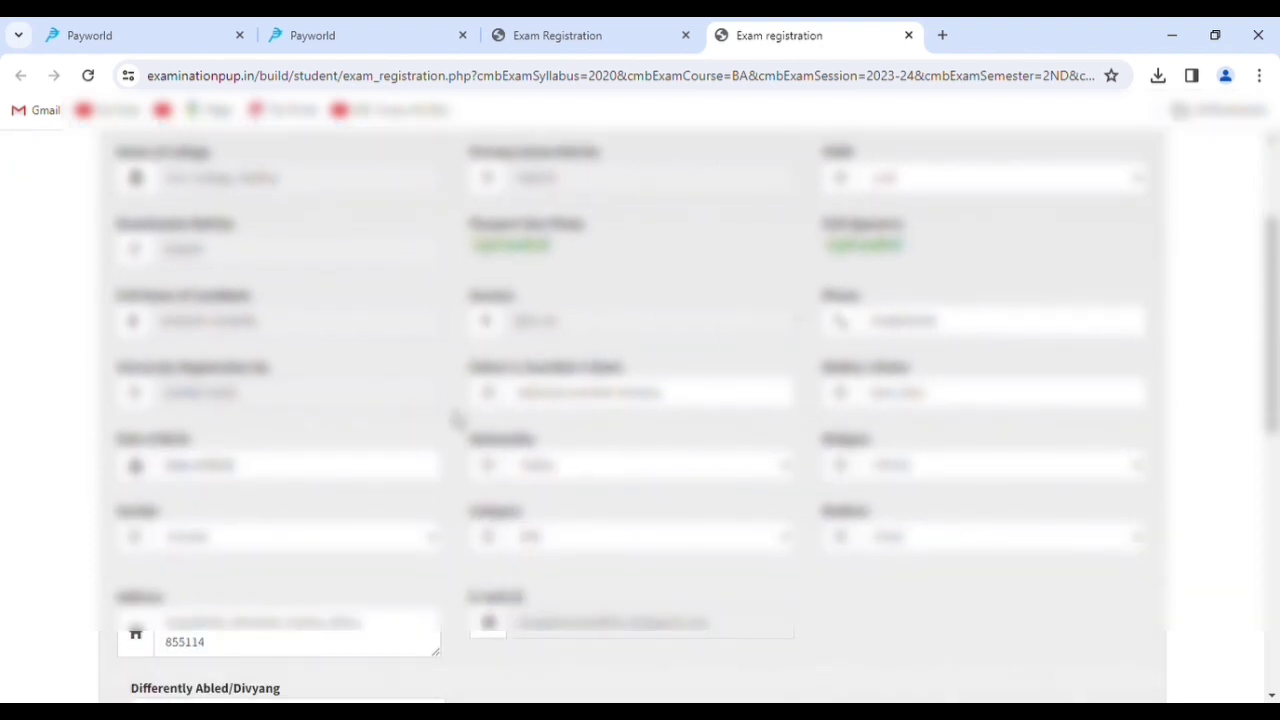
click(212, 466)
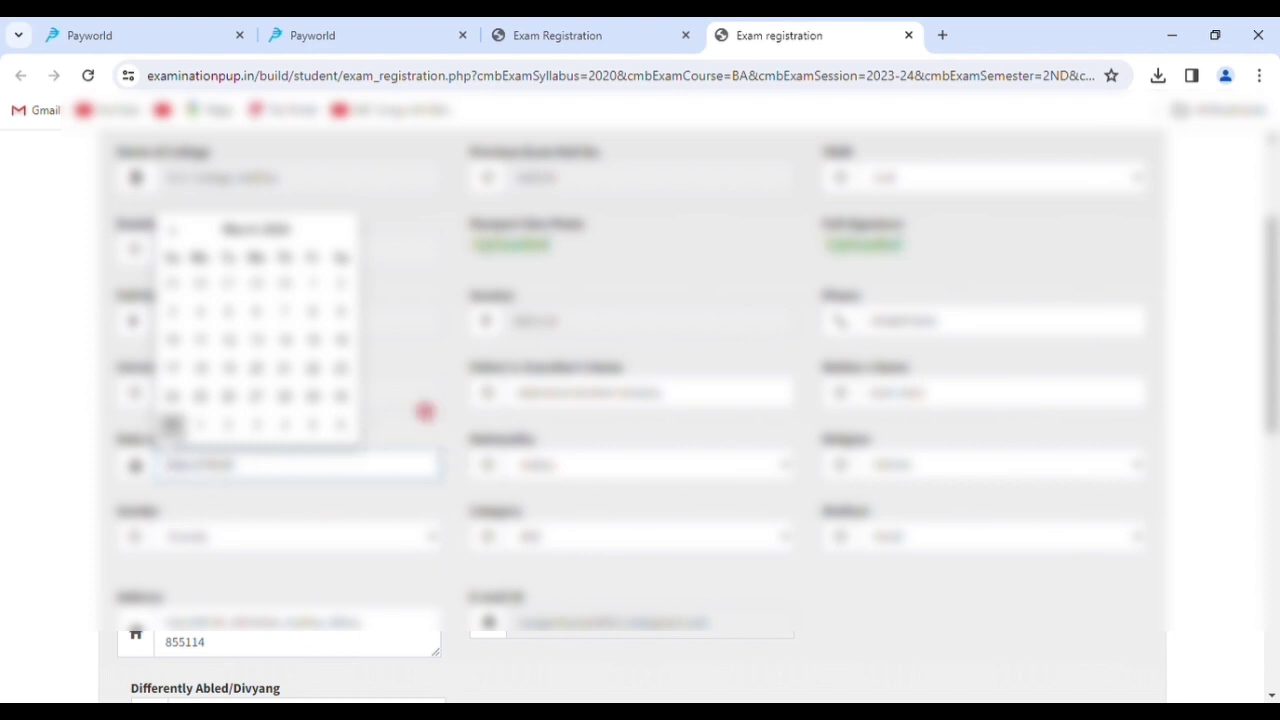
click(437, 447)
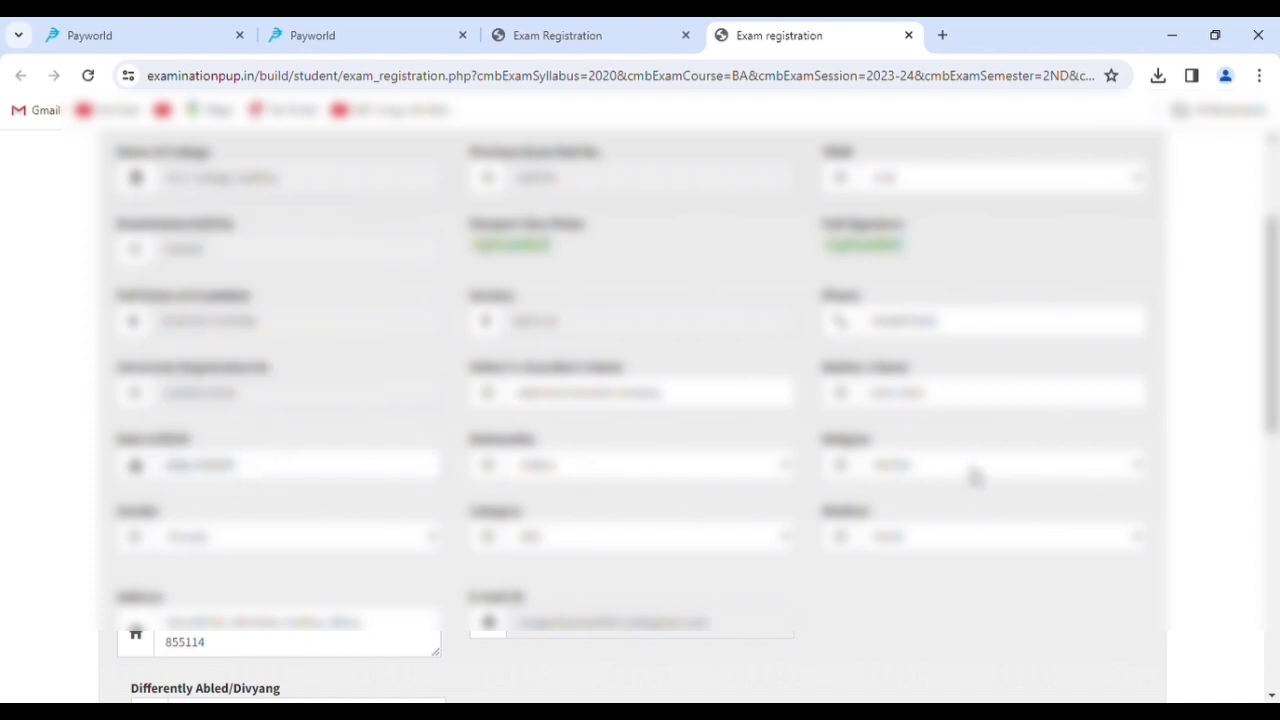
- Review the prefilled subjects and previous examination details down to the Save button
scroll(606, 537, down, 5)
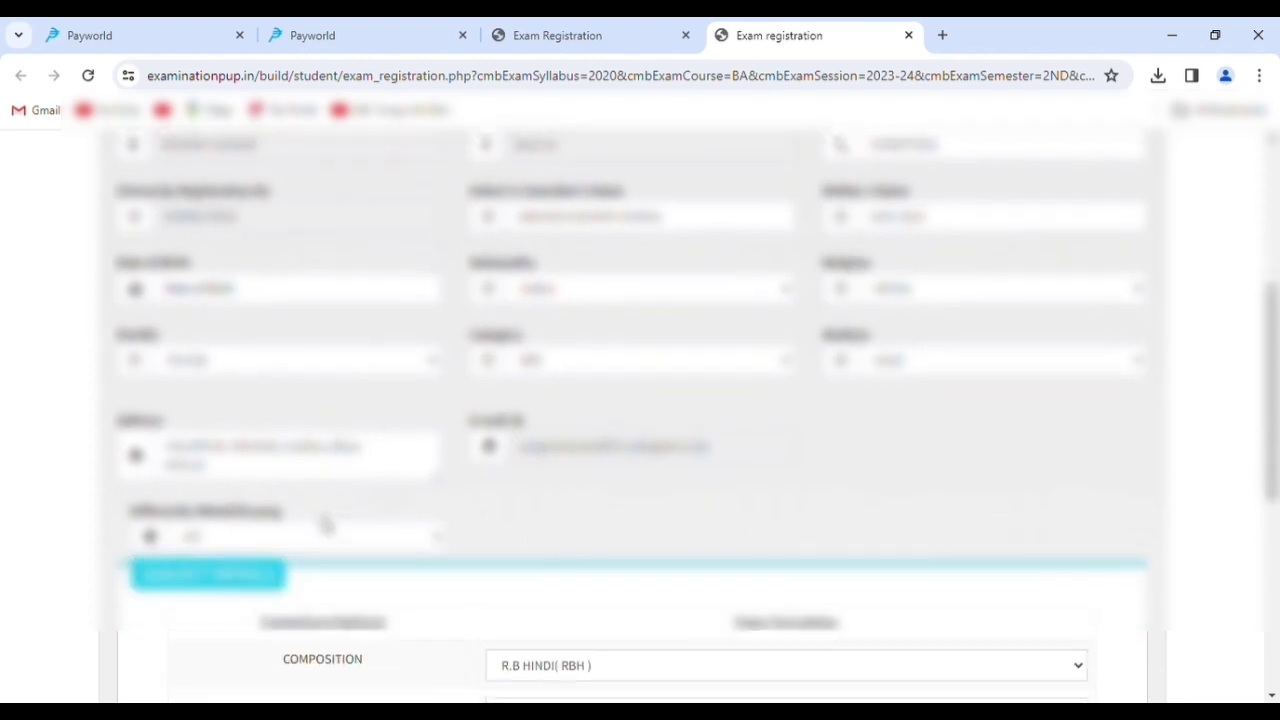
scroll(580, 528, down, 1)
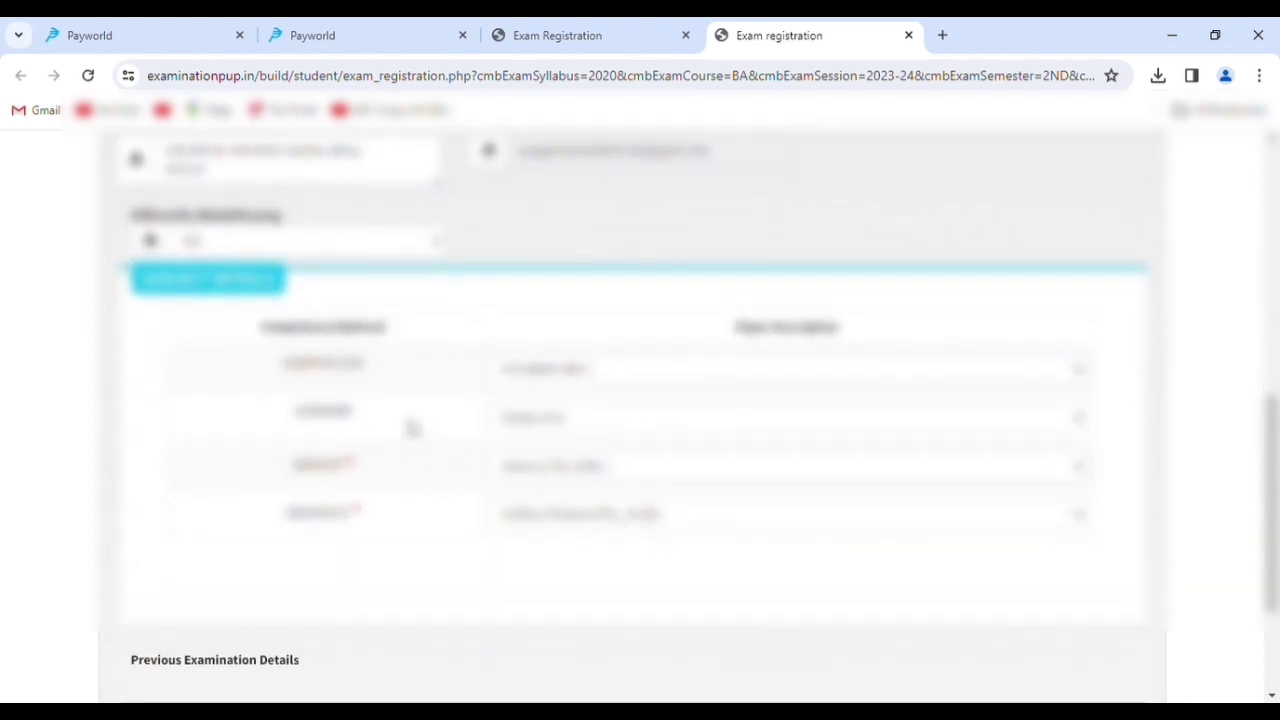
scroll(349, 414, down, 3)
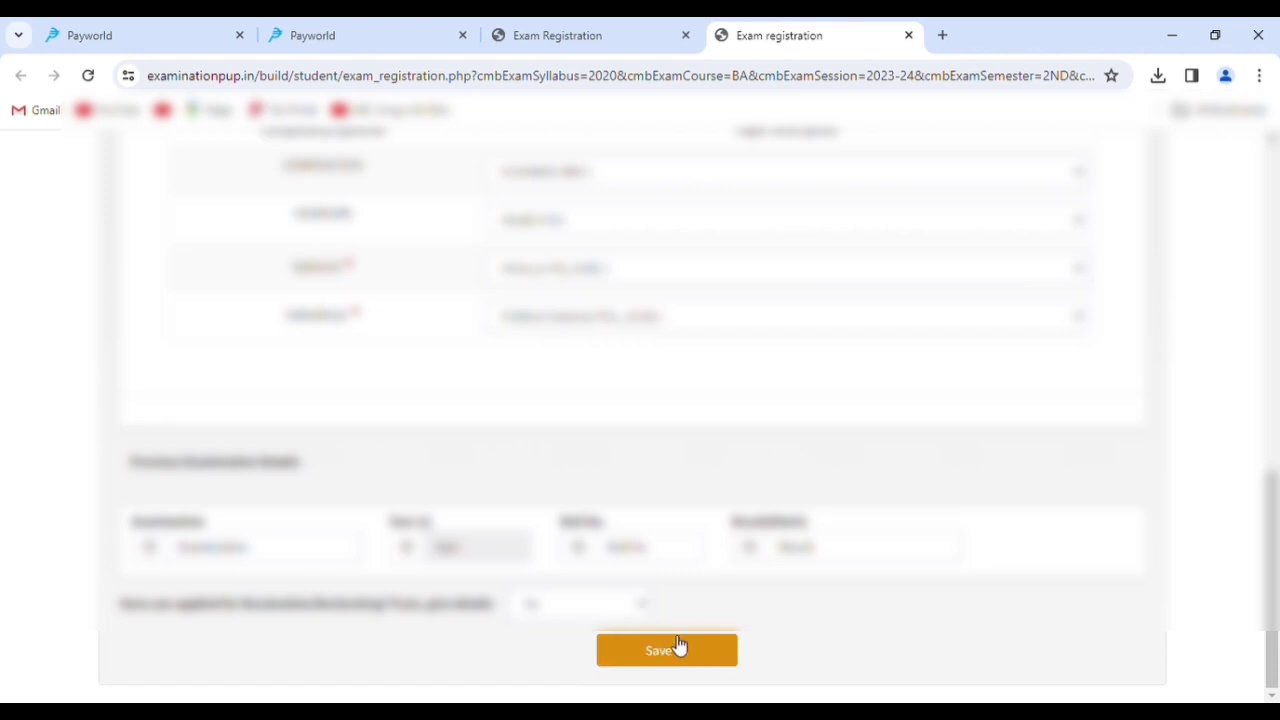
scroll(665, 475, up, 1)
scroll(665, 475, up, 5)
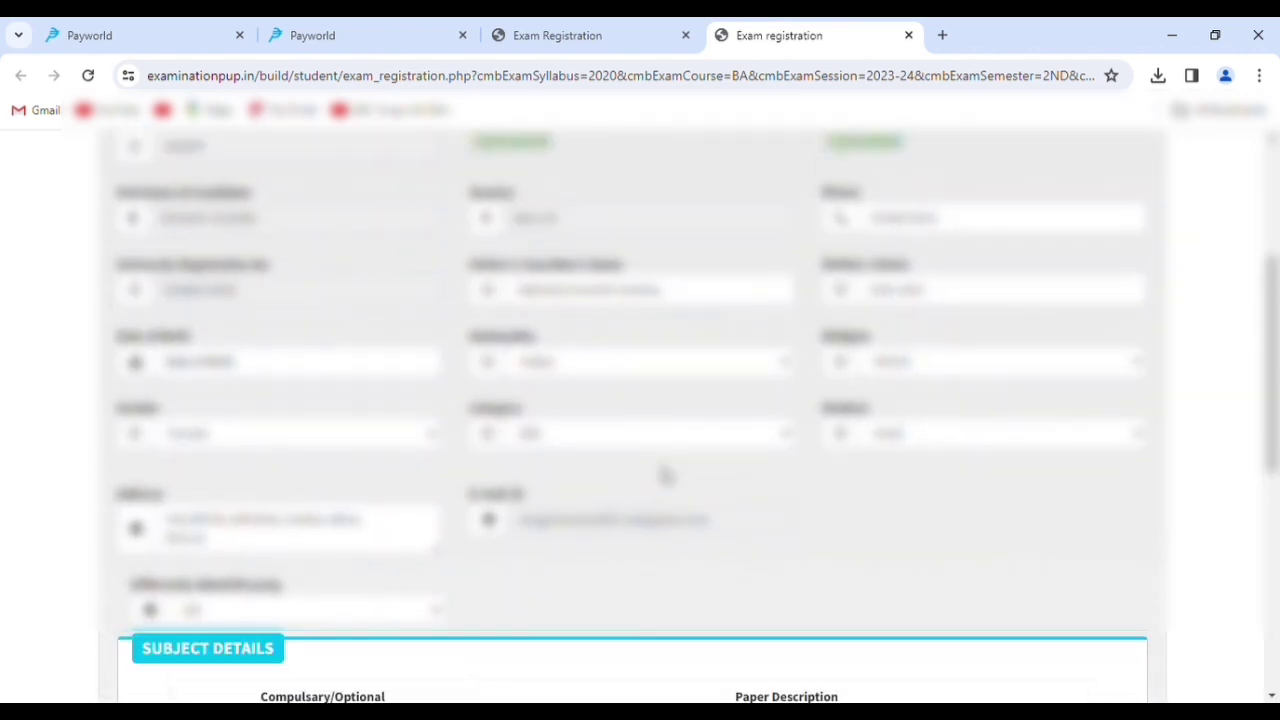
scroll(371, 503, up, 2)
scroll(371, 503, up, 1)
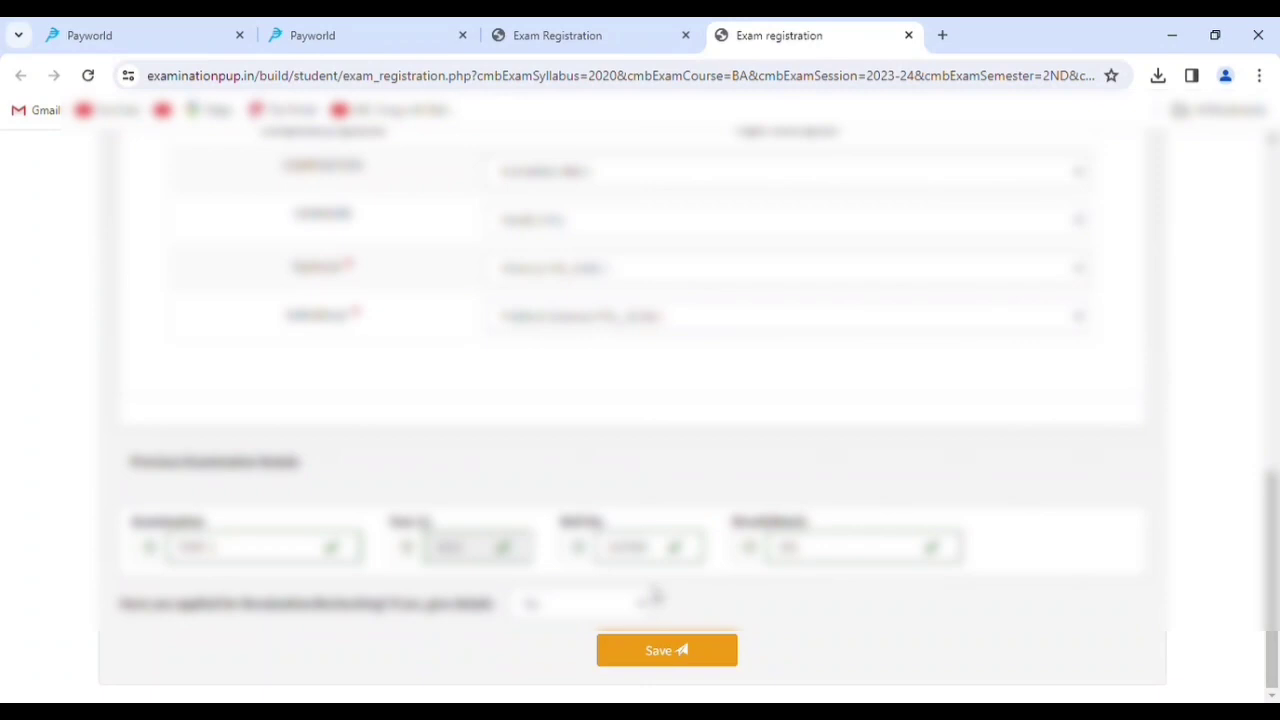
scroll(654, 591, up, 10)
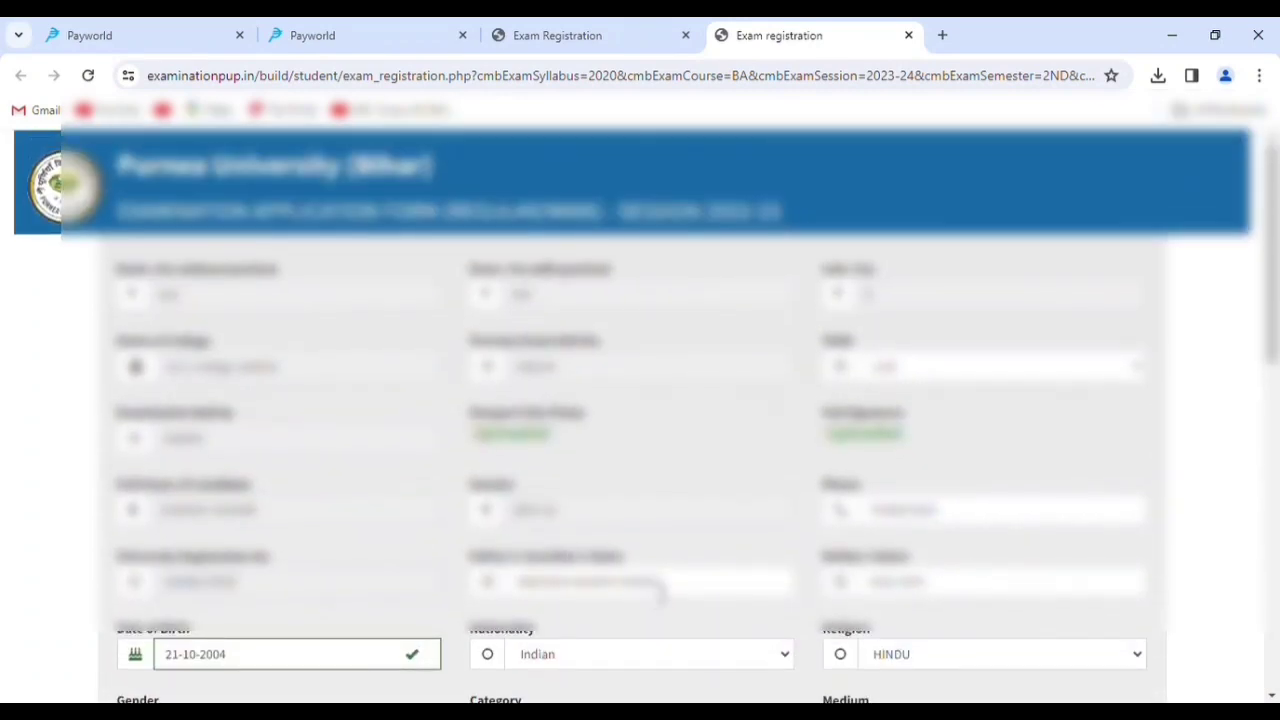
scroll(660, 590, down, 1)
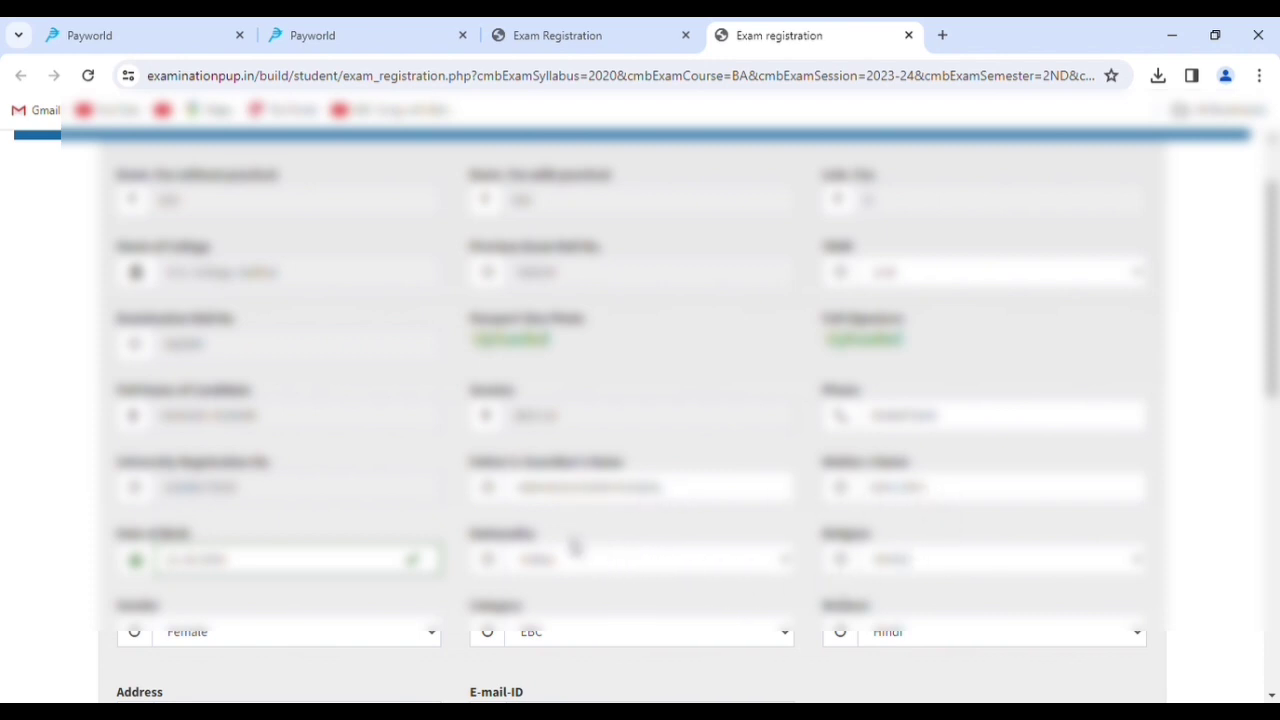
scroll(664, 432, down, 10)
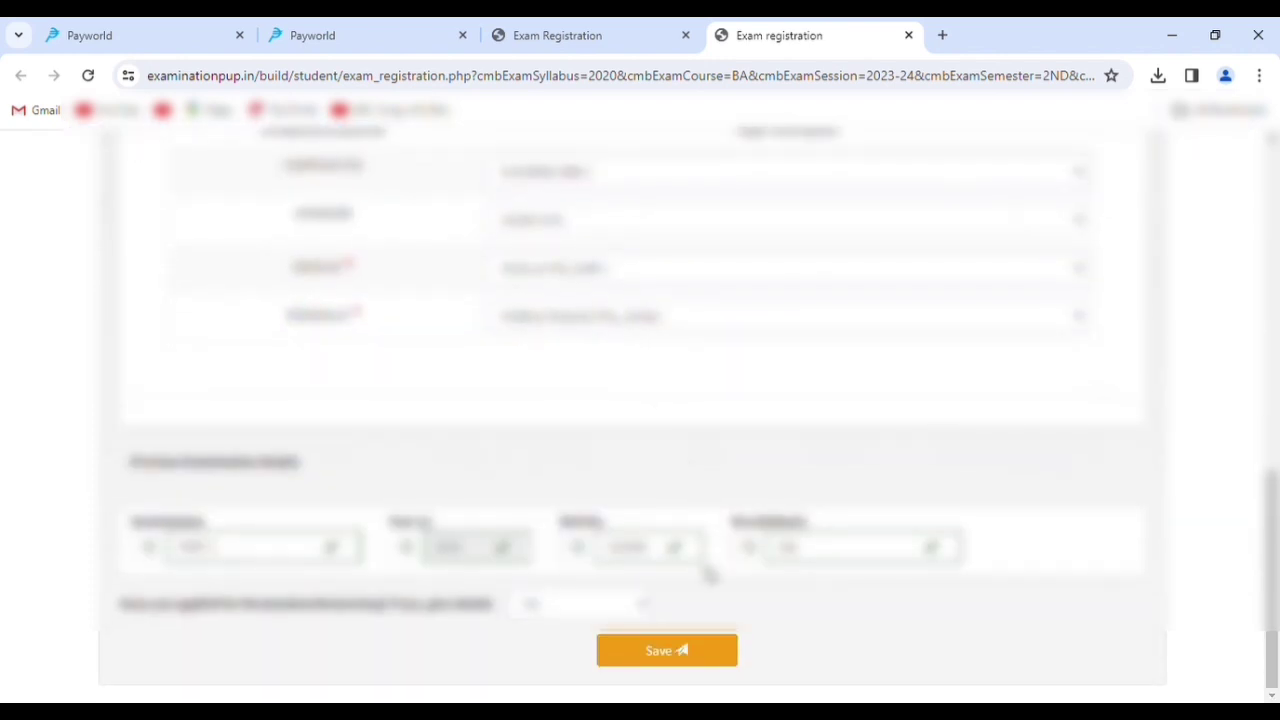
- Save and confirm the registration form, then pay the ₹650 fee via the atom gateway
click(667, 652)
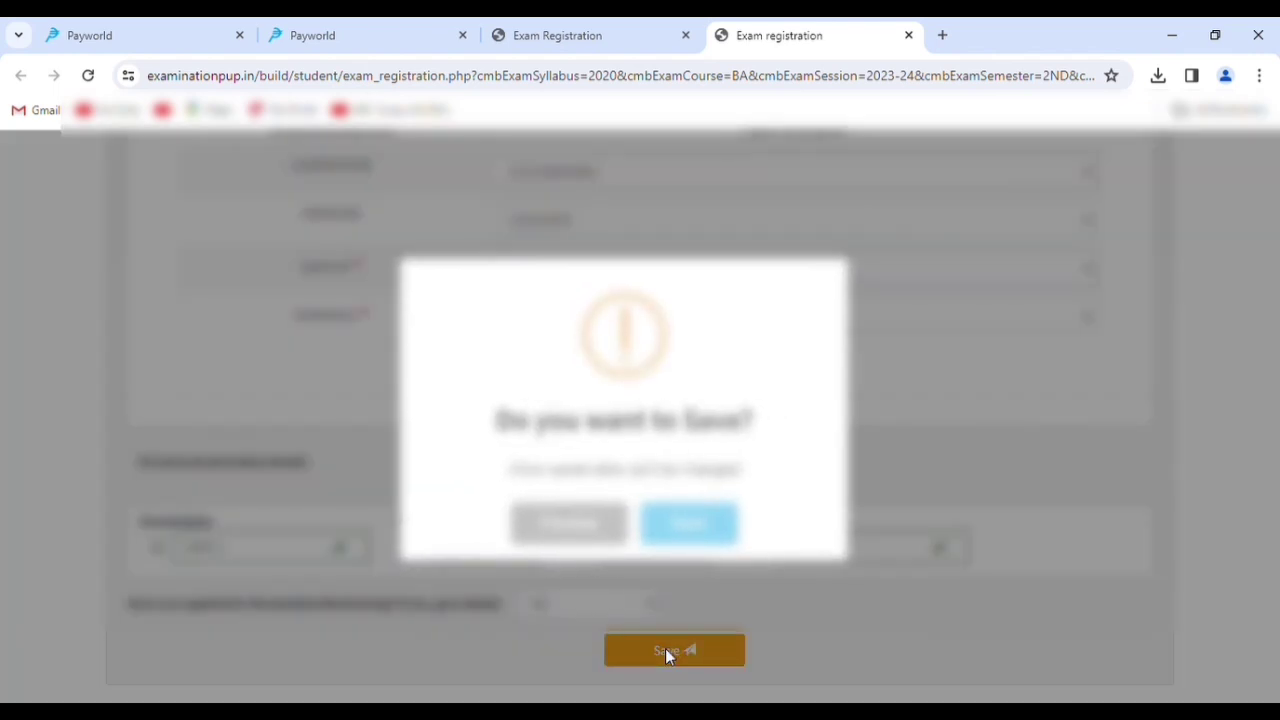
click(688, 524)
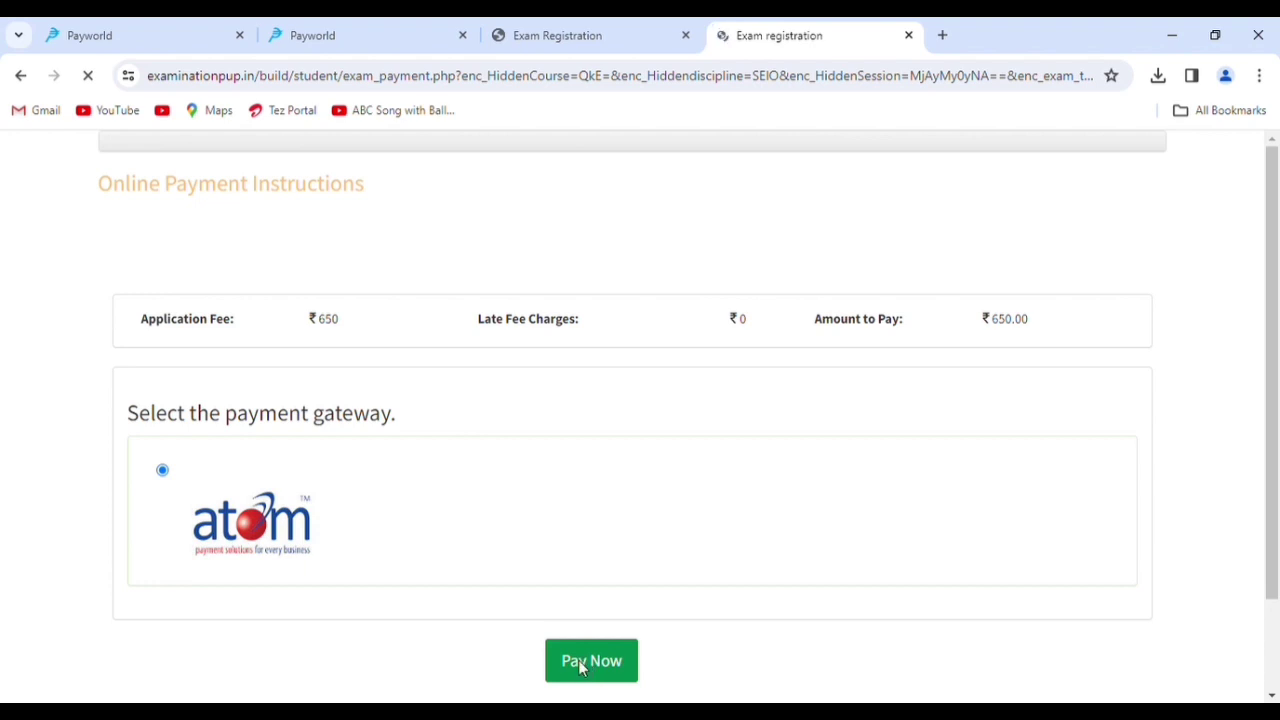
click(583, 667)
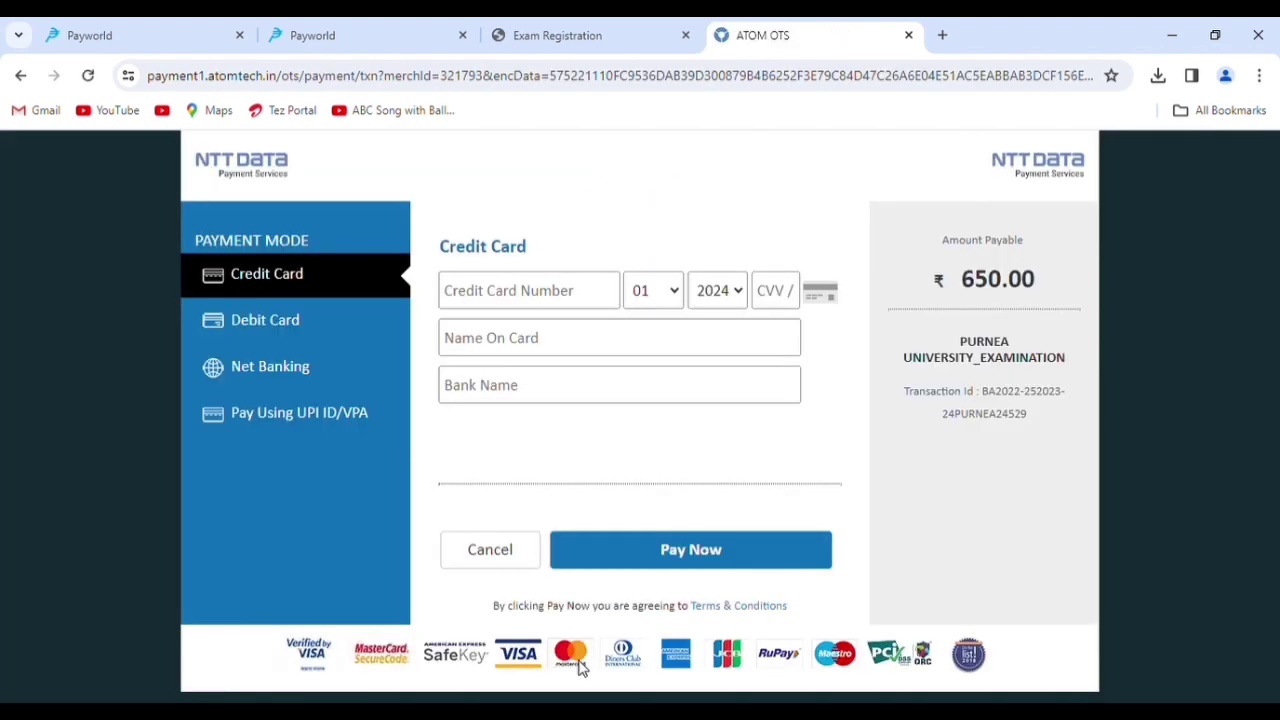
- Pay the ₹652.36 fee by UPI, entering the payer's UPI address and name
click(287, 415)
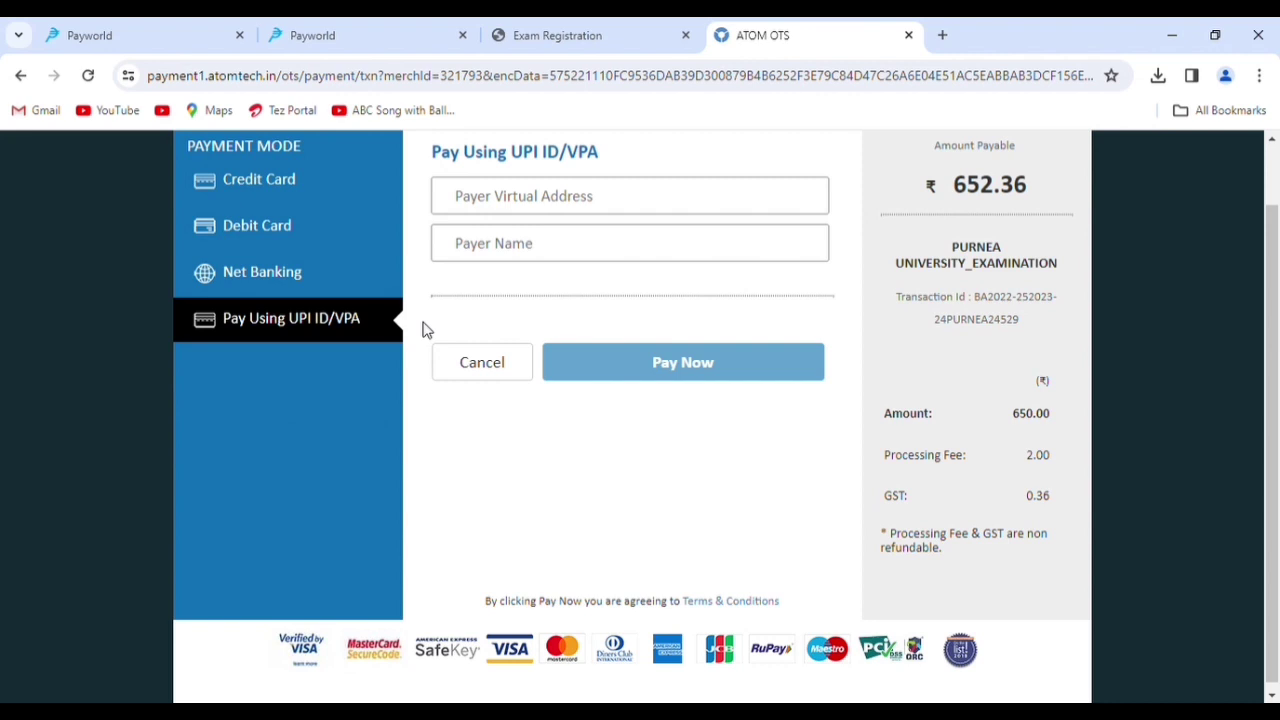
click(507, 202)
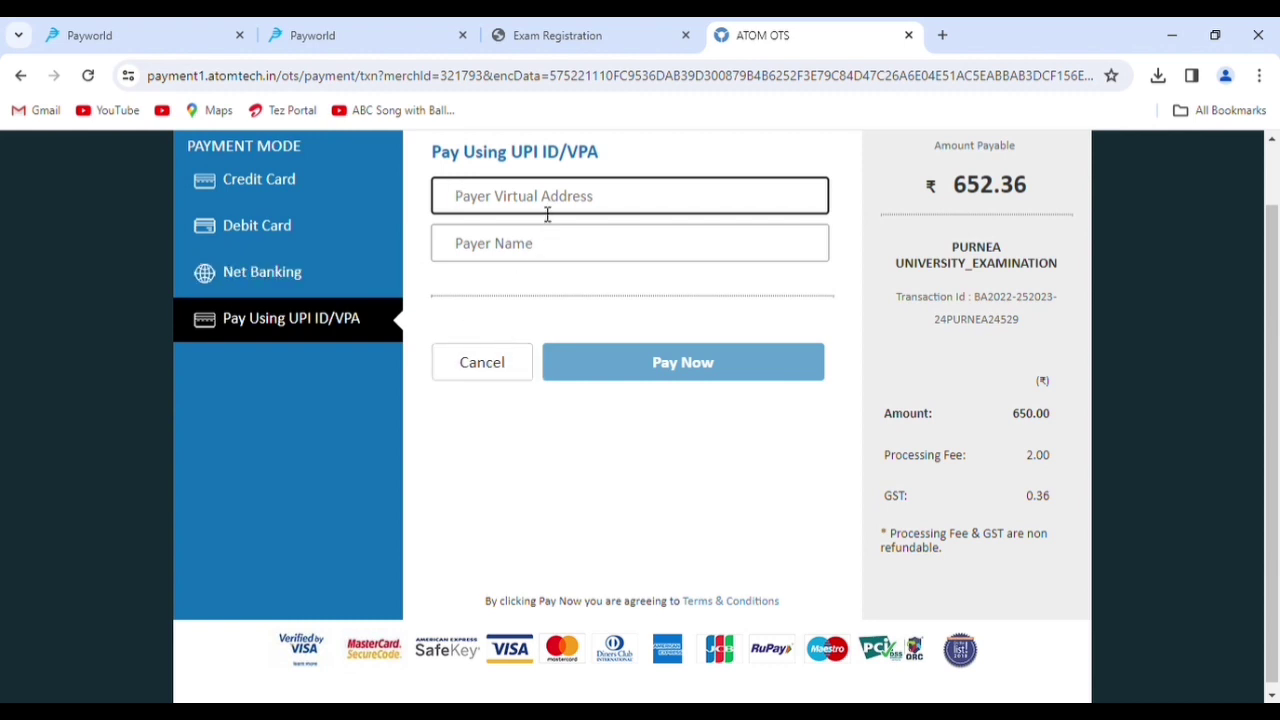
text(90012)
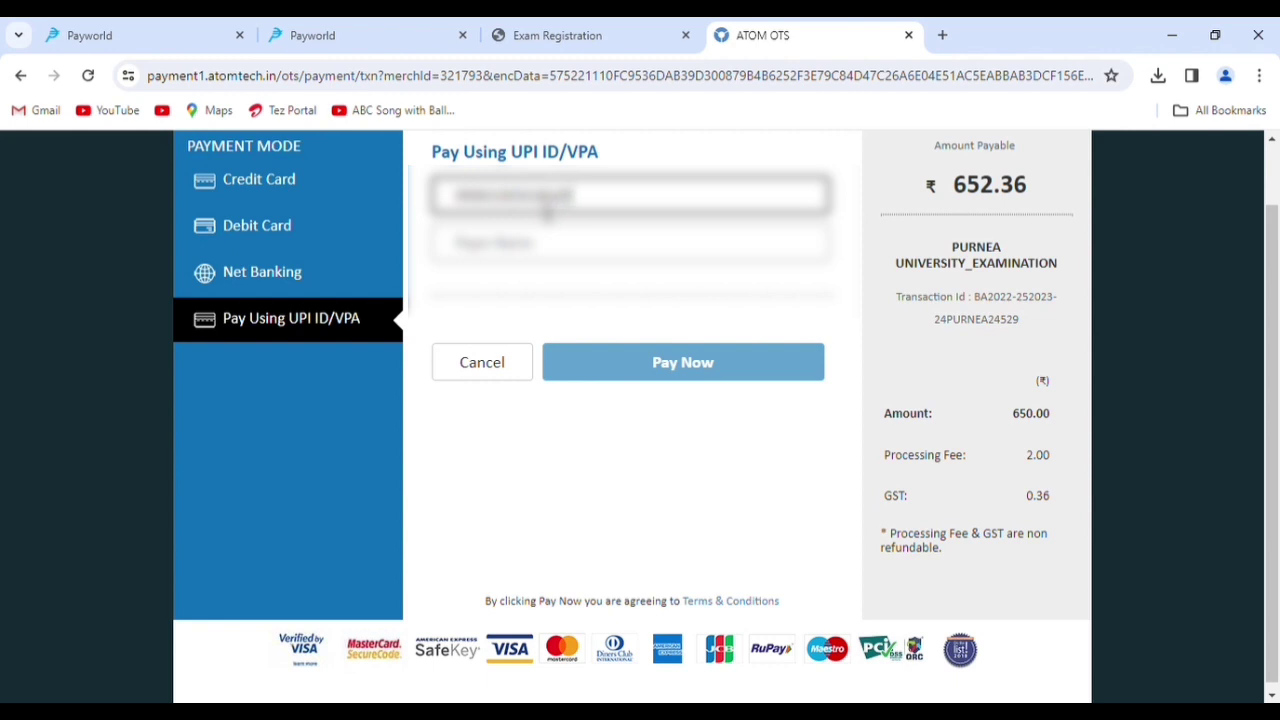
click(513, 256)
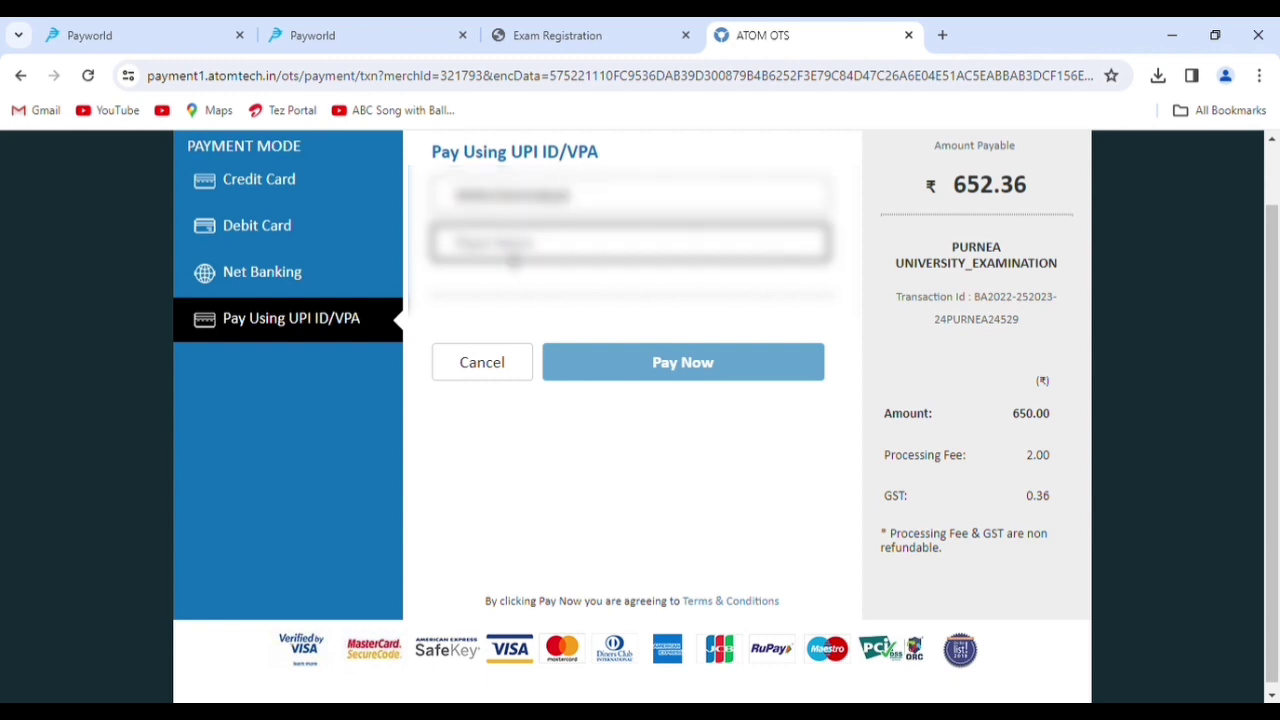
key(ctrl+v)
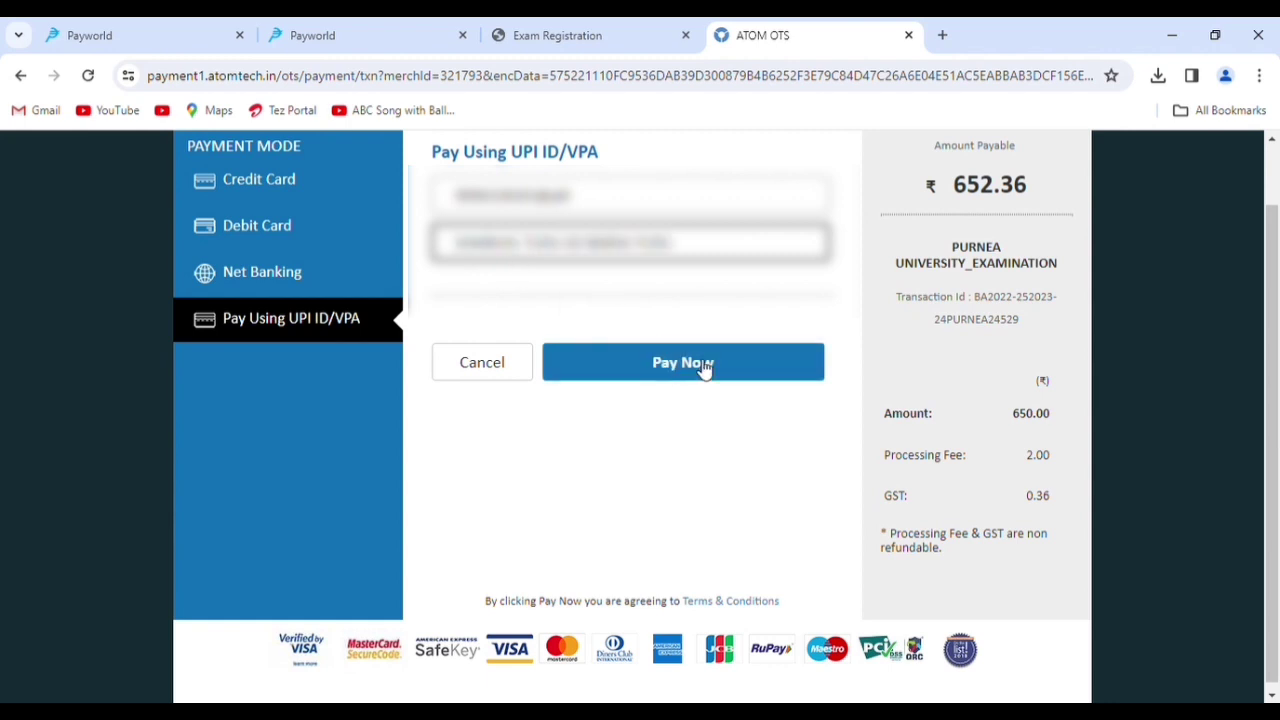
click(664, 370)
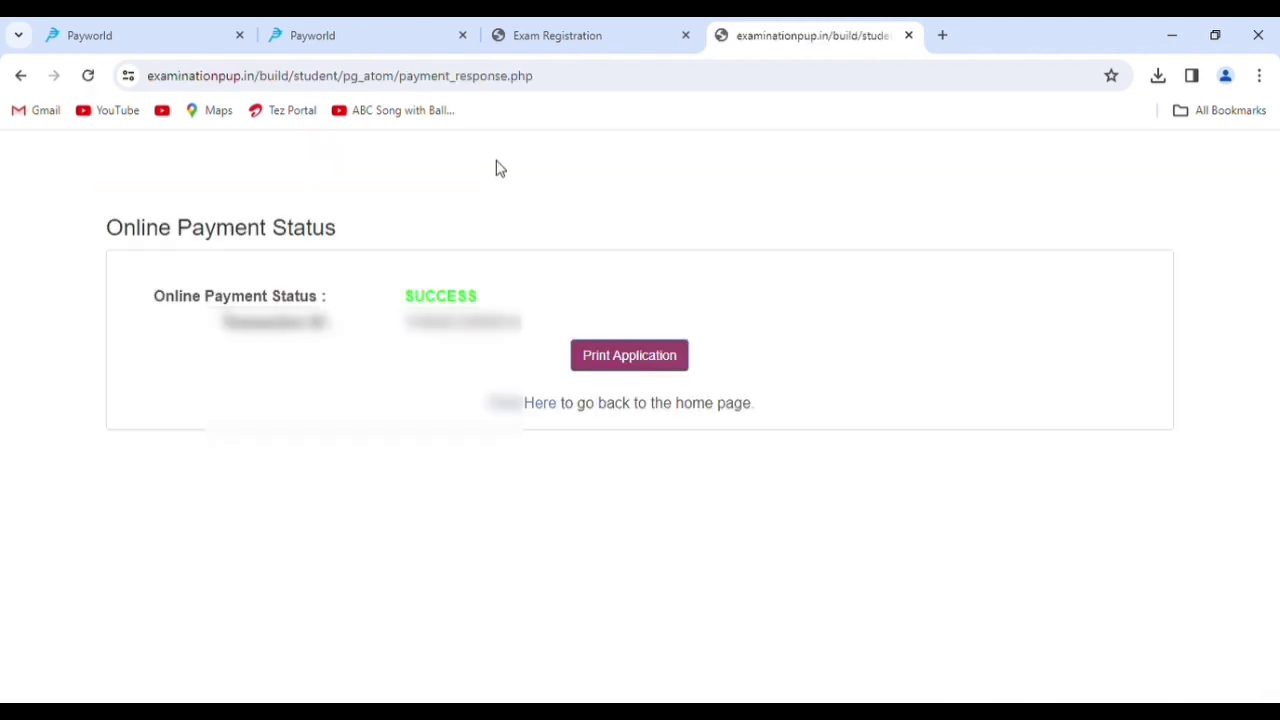
- Open the one-page examination_application_form_pdf.php in Chrome's PDF viewer and review it
click(624, 358)
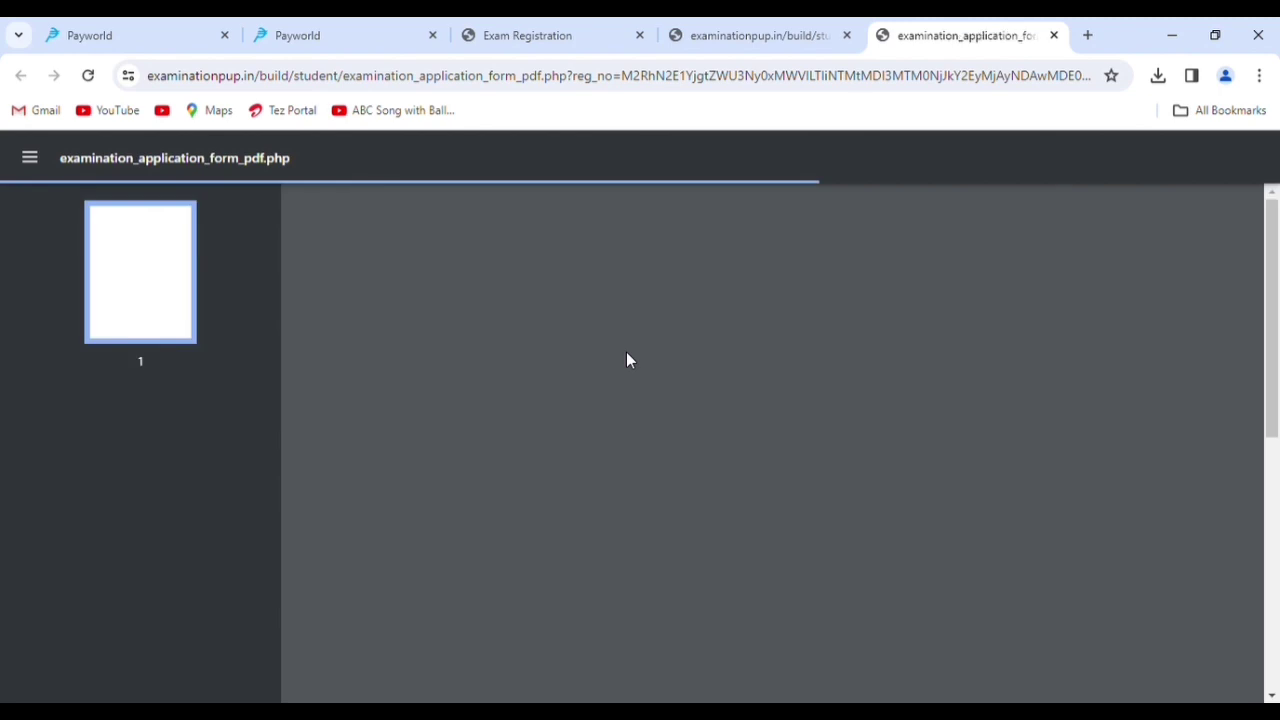
scroll(630, 358, down, 6)
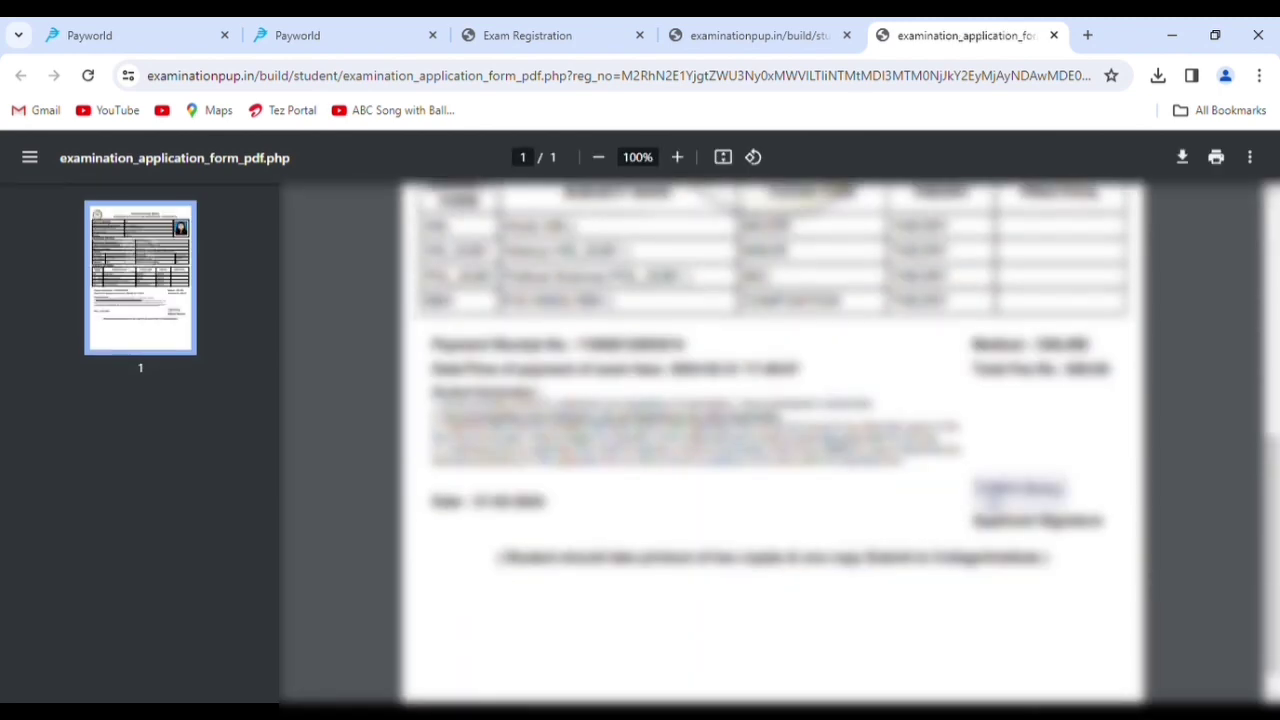